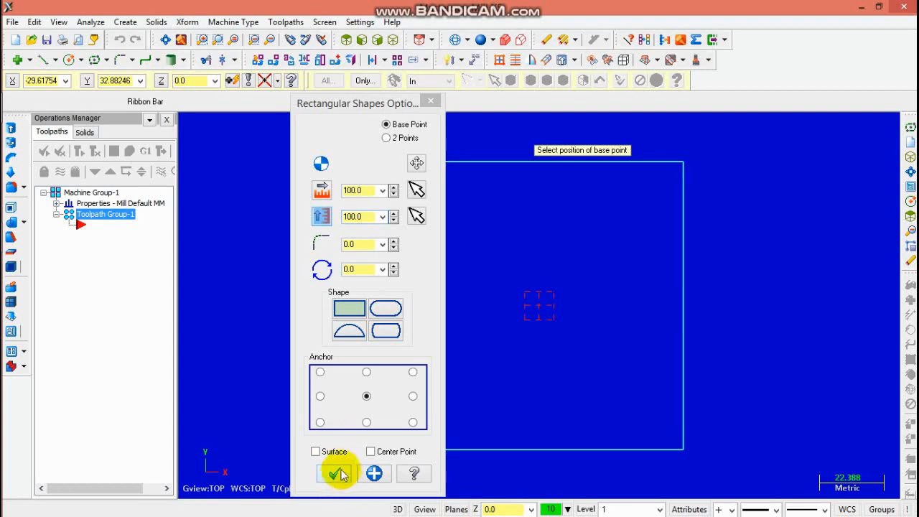
# - Accept the 100 by 100 mm square and place a flat three-sided polygon of radius 15 mm centred on its upper-left corner
pyautogui.click(334, 472)
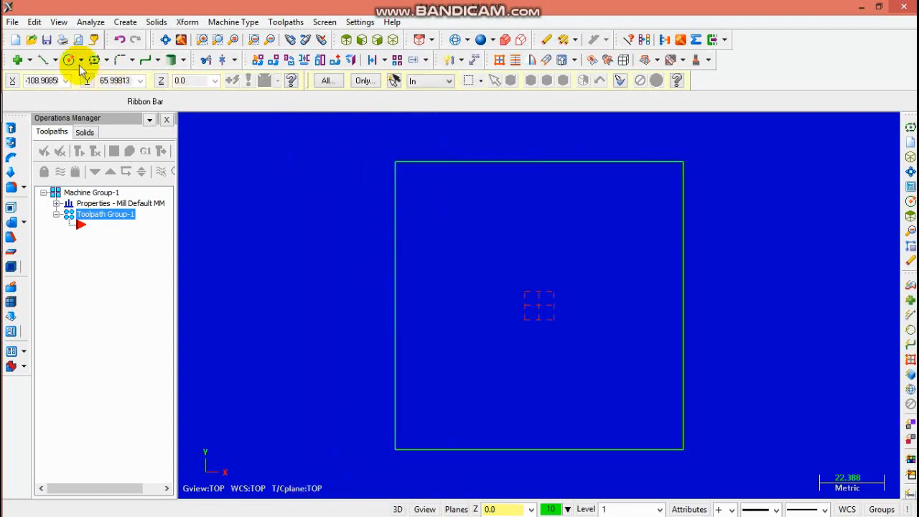
pyautogui.click(106, 60)
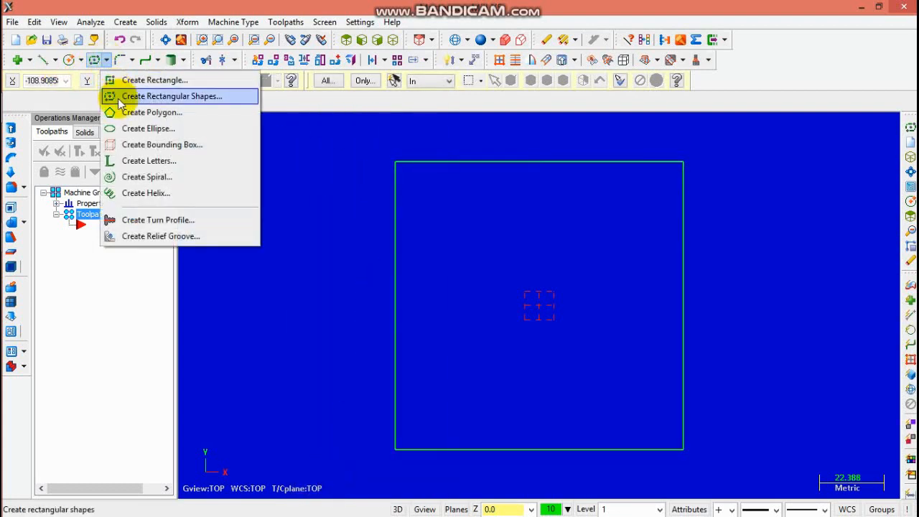
pyautogui.click(144, 113)
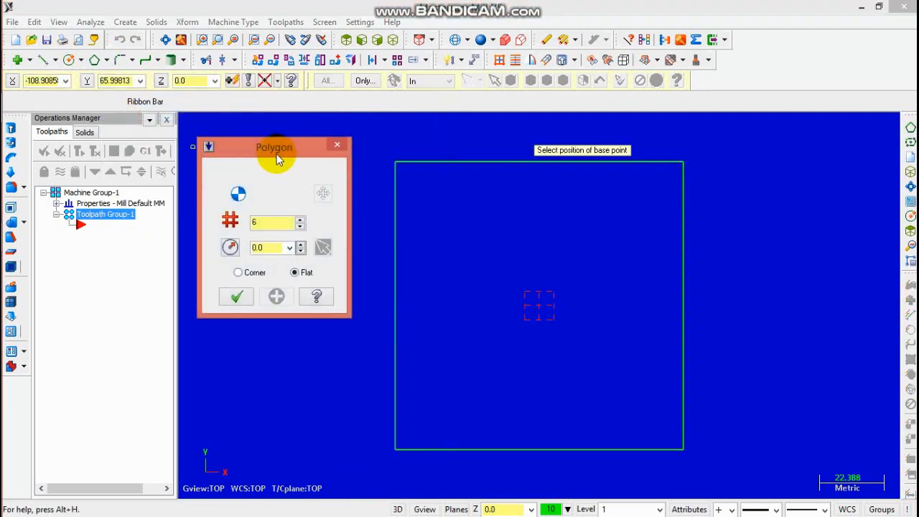
pyautogui.doubleClick(275, 222)
pyautogui.write('3')
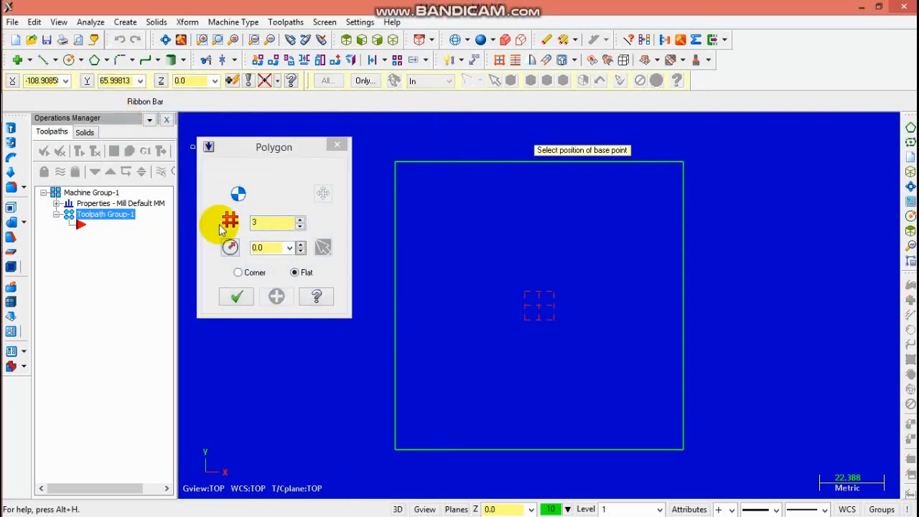
pyautogui.click(396, 164)
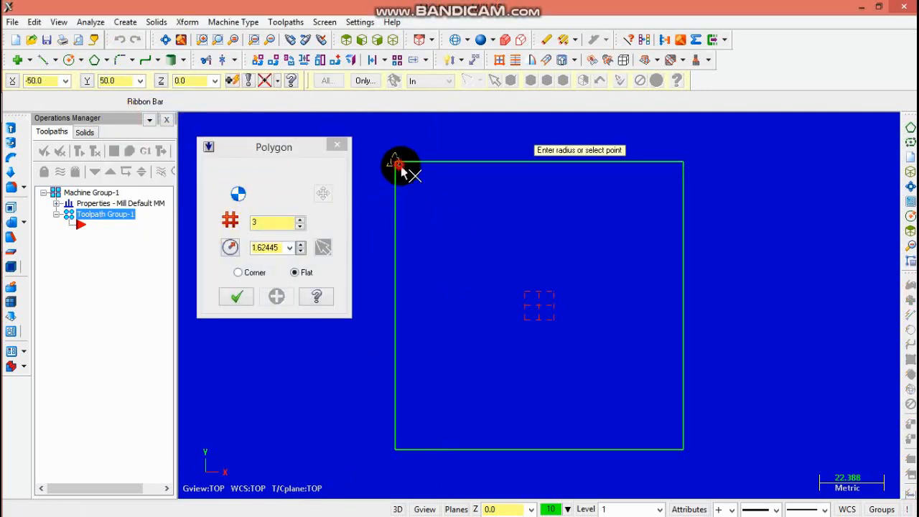
pyautogui.click(418, 197)
pyautogui.click(267, 248)
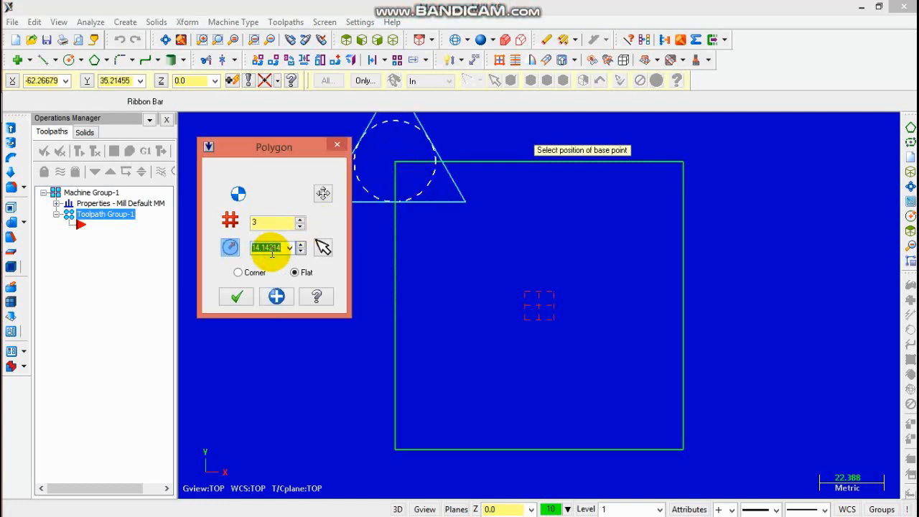
pyautogui.write('15')
pyautogui.press('Return')
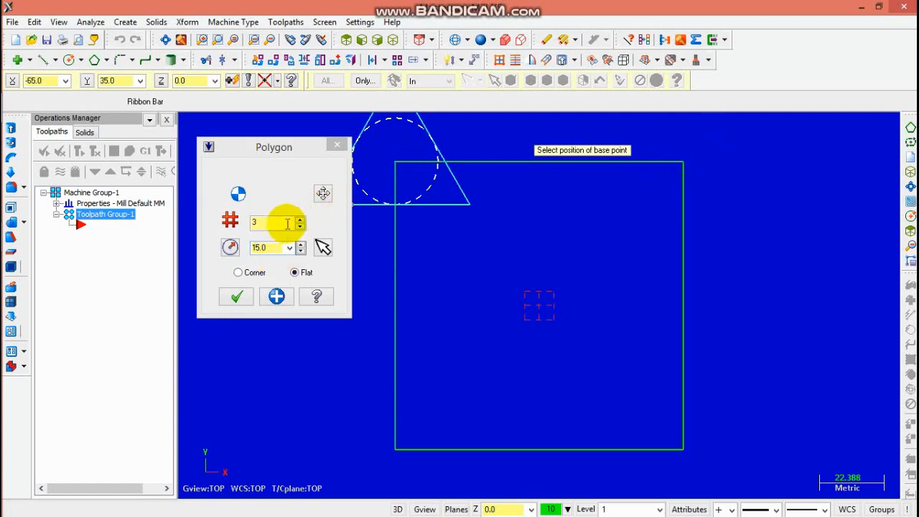
# - Set the triangle's radius to 10 mm and place a matching triangle centred on the square's upper-right corner
pyautogui.click(266, 246)
pyautogui.write('10')
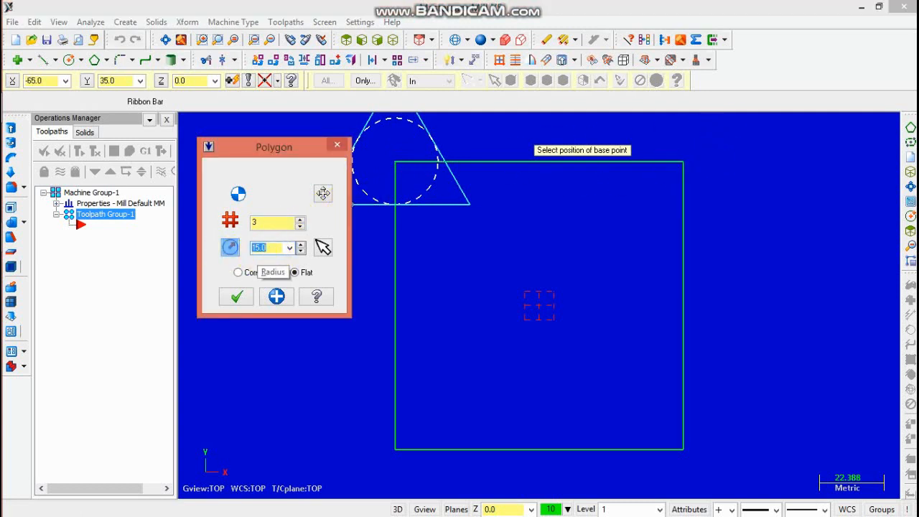
pyautogui.press('Return')
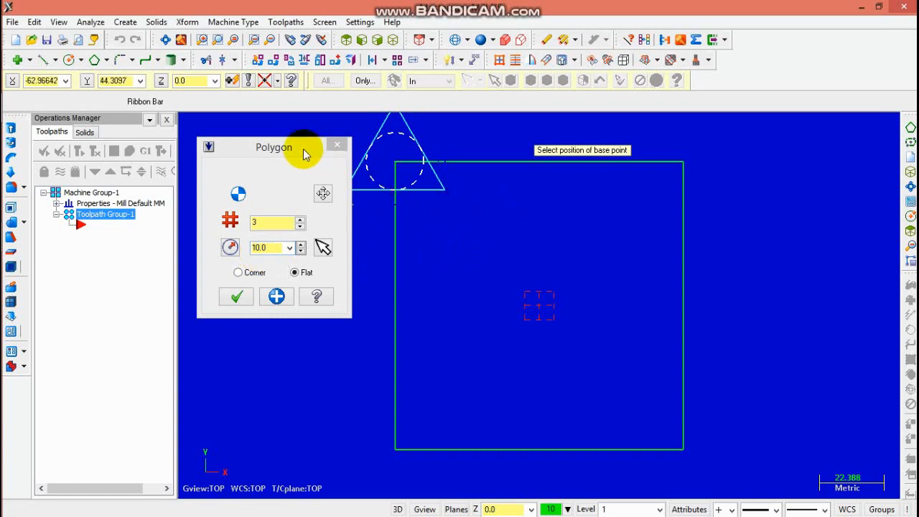
pyautogui.moveTo(303, 148); pyautogui.dragTo(262, 148)
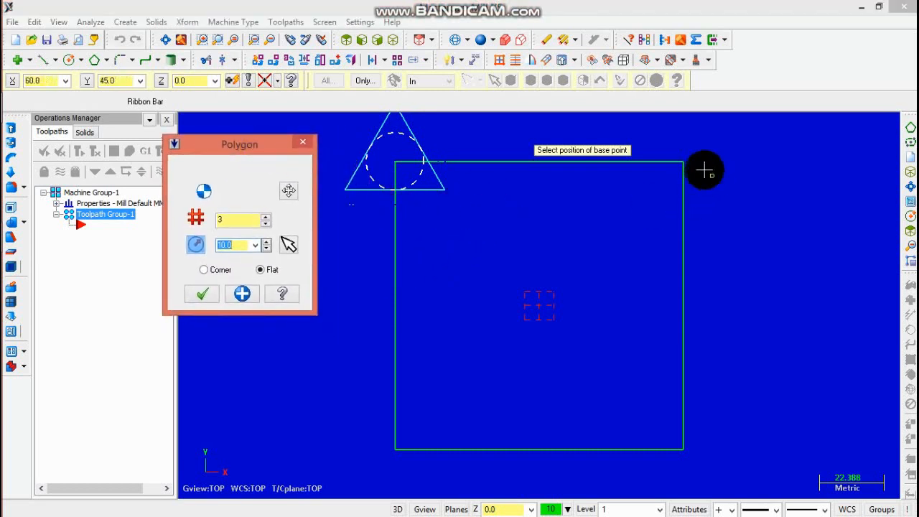
pyautogui.click(682, 163)
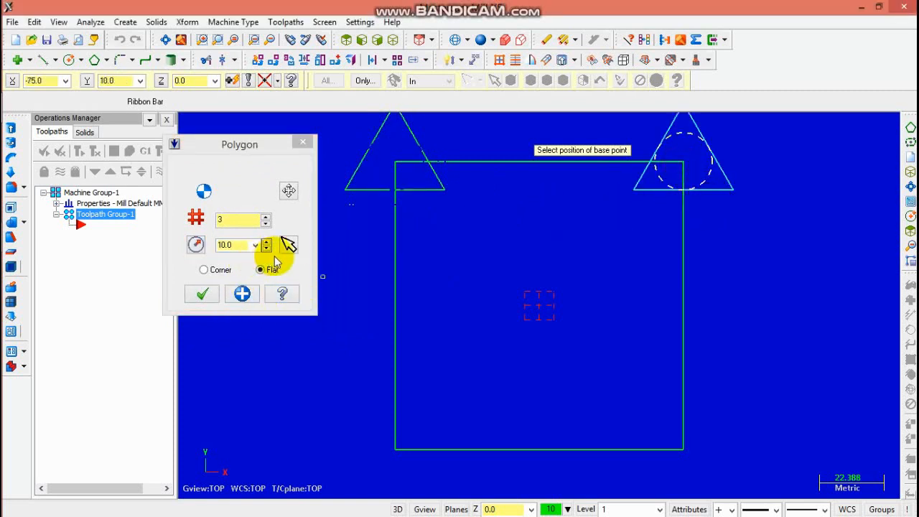
# - Place a three-sided polygon centred on the square's lower-left corner and set its radius to 10 mm
pyautogui.click(396, 450)
pyautogui.click(421, 456)
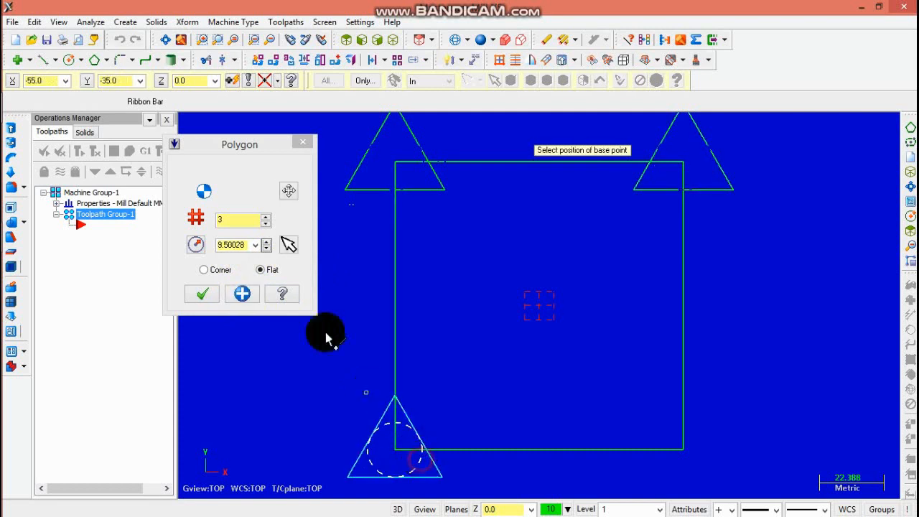
pyautogui.click(237, 245)
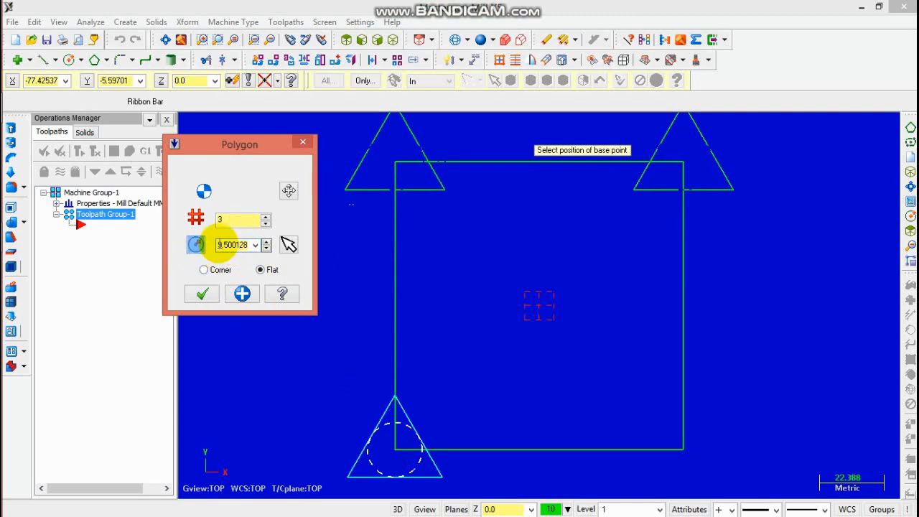
pyautogui.doubleClick(219, 245)
pyautogui.write('1')
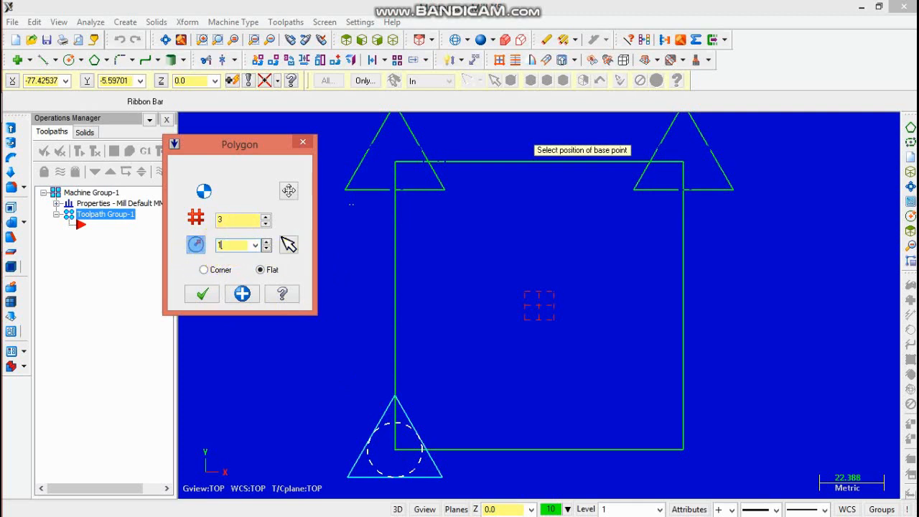
pyautogui.write('0')
pyautogui.press('Return')
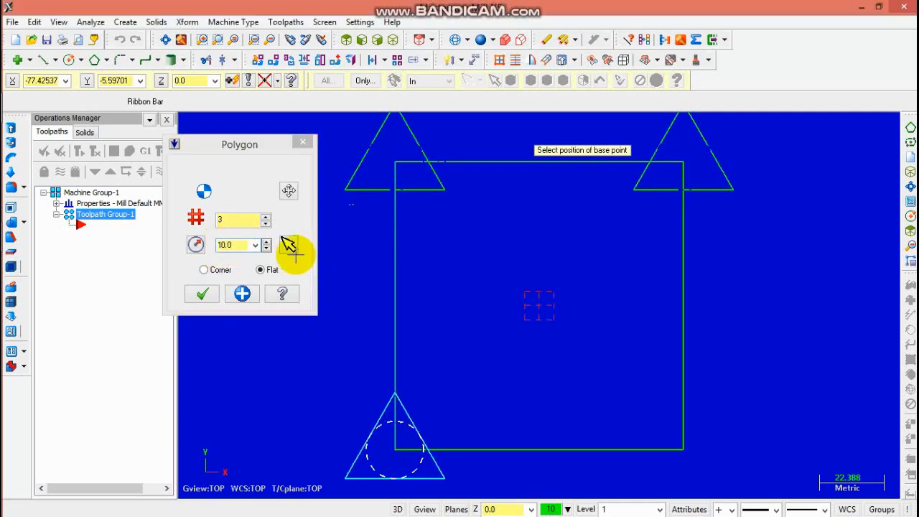
# - Place a three-sided polygon of radius 10 mm centred on the square's lower-right corner and finish the Polygon command
pyautogui.click(684, 451)
pyautogui.click(689, 462)
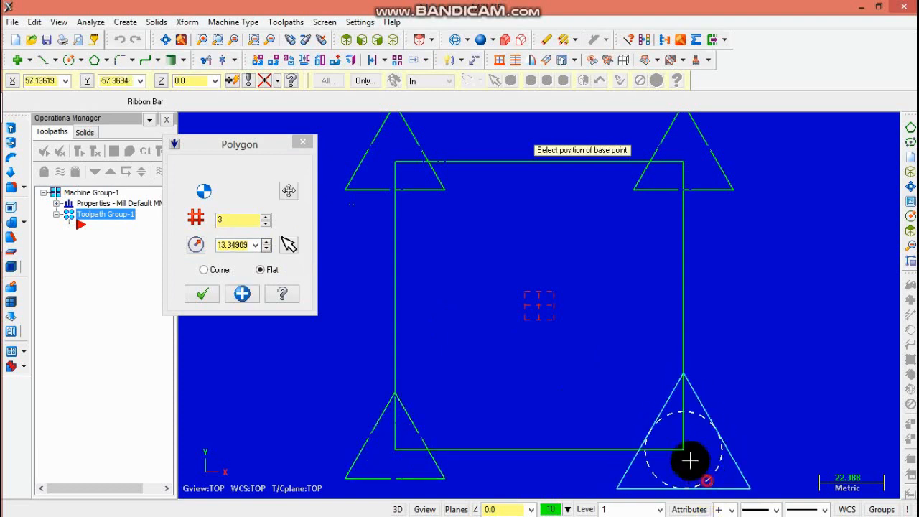
pyautogui.click(235, 244)
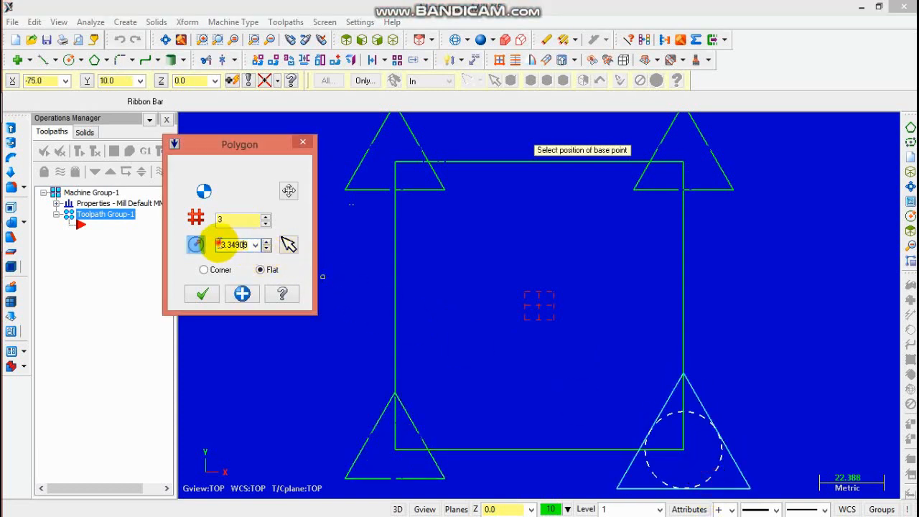
pyautogui.doubleClick(217, 244)
pyautogui.write('10')
pyautogui.press('Return')
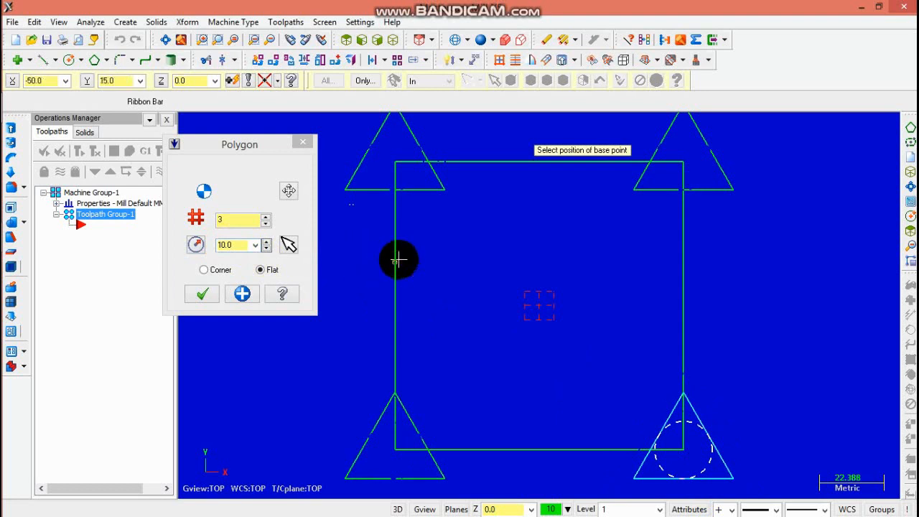
pyautogui.click(202, 294)
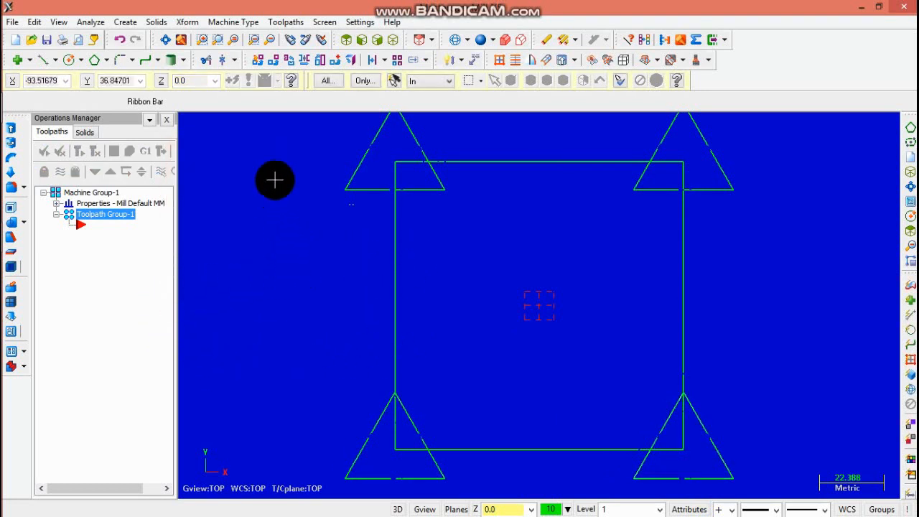
# - Create a 60 by 60 mm square centred on the origin, inside the large square
pyautogui.click(106, 60)
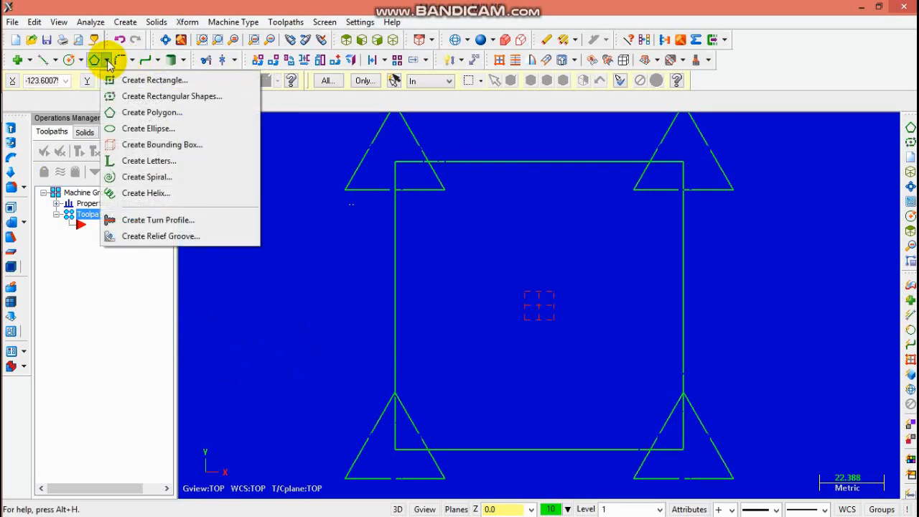
pyautogui.click(115, 94)
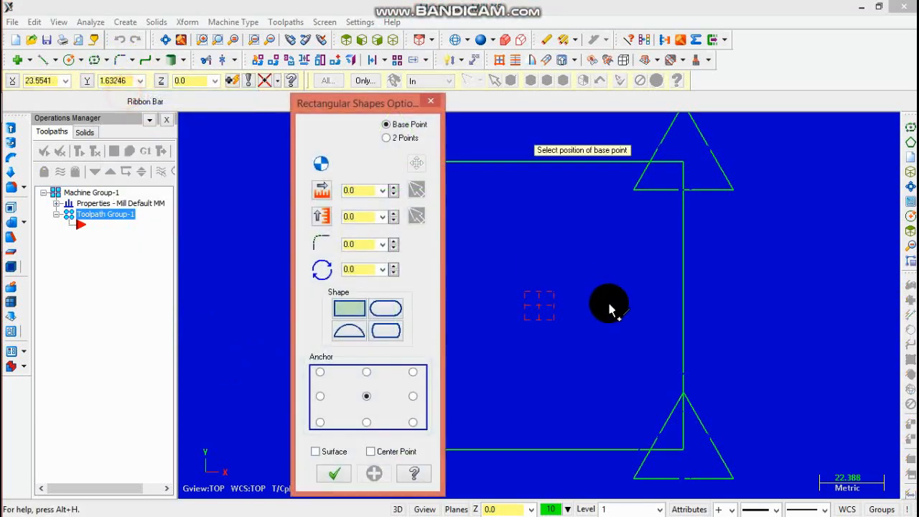
pyautogui.click(543, 310)
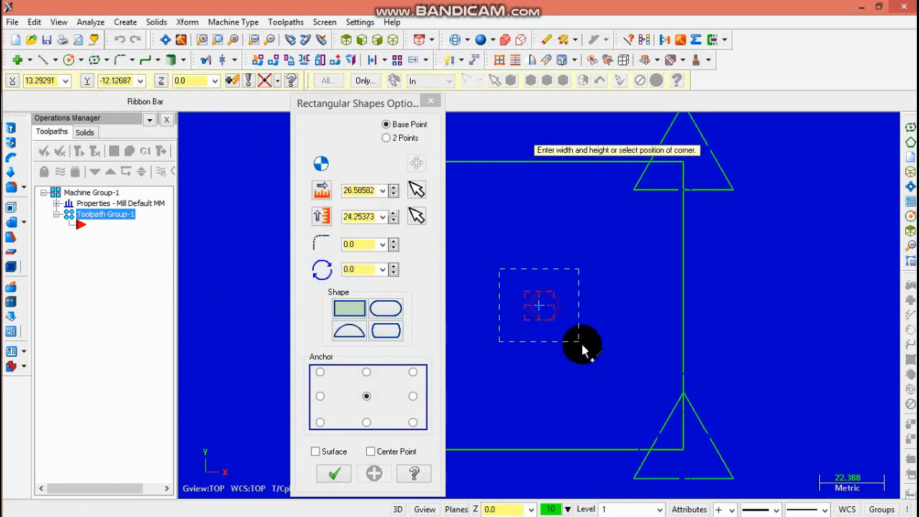
pyautogui.click(624, 394)
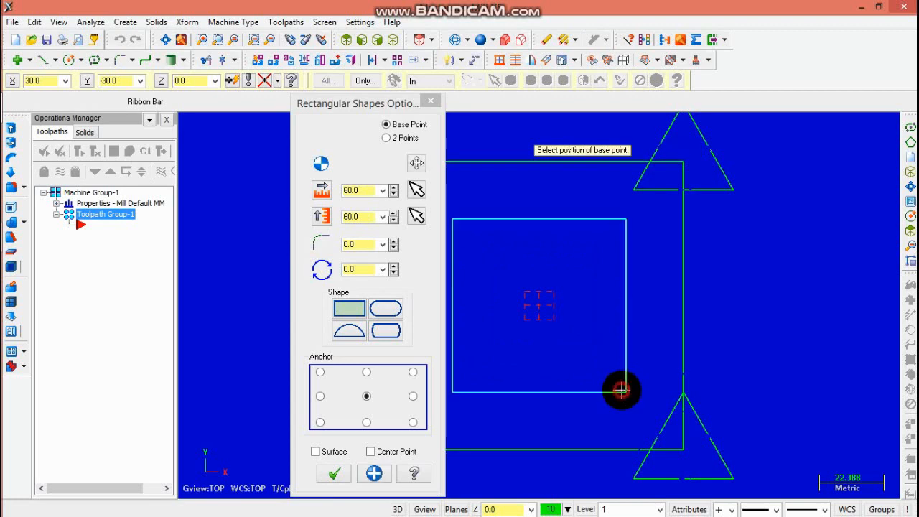
pyautogui.click(336, 475)
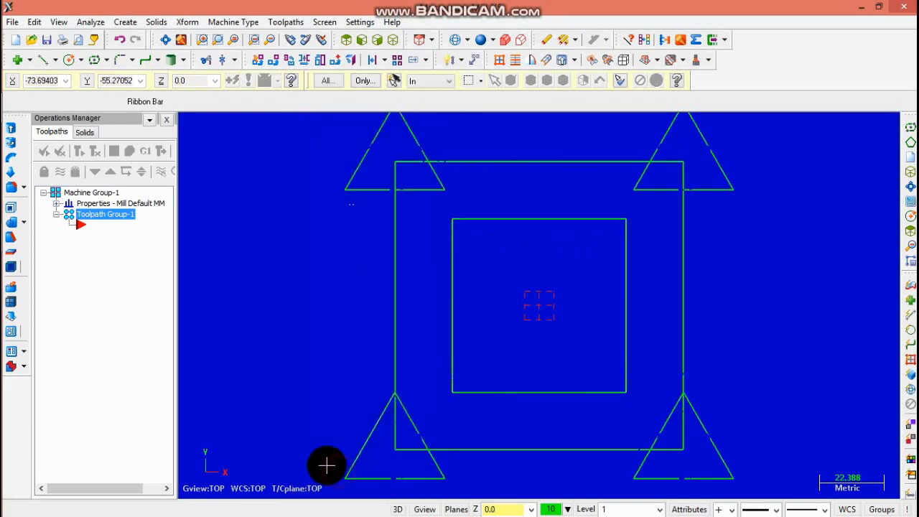
# - Draw circles of 10 mm radius centred on the inner square's upper-left and upper-right corners
pyautogui.click(69, 60)
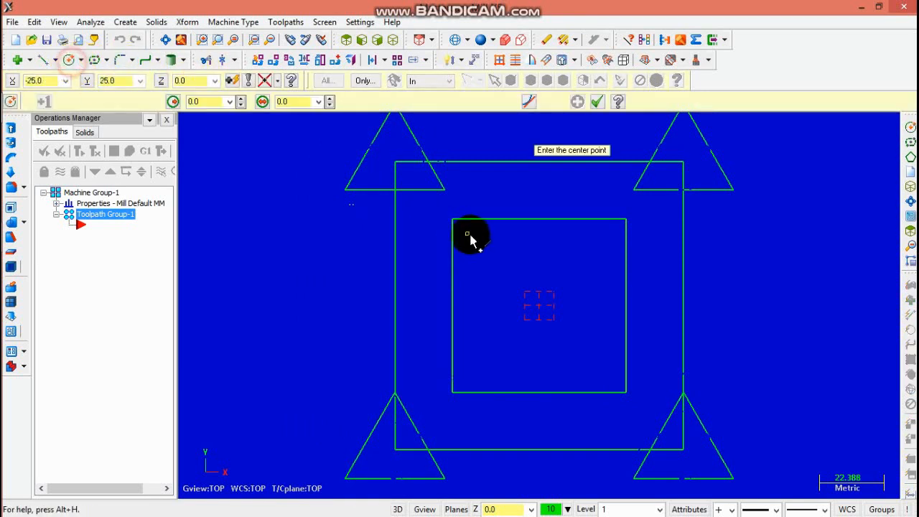
pyautogui.click(452, 219)
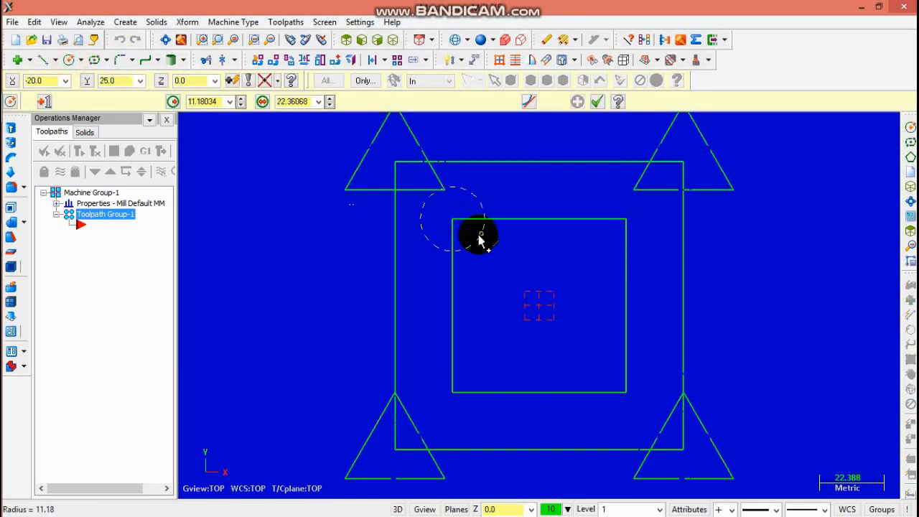
pyautogui.click(481, 240)
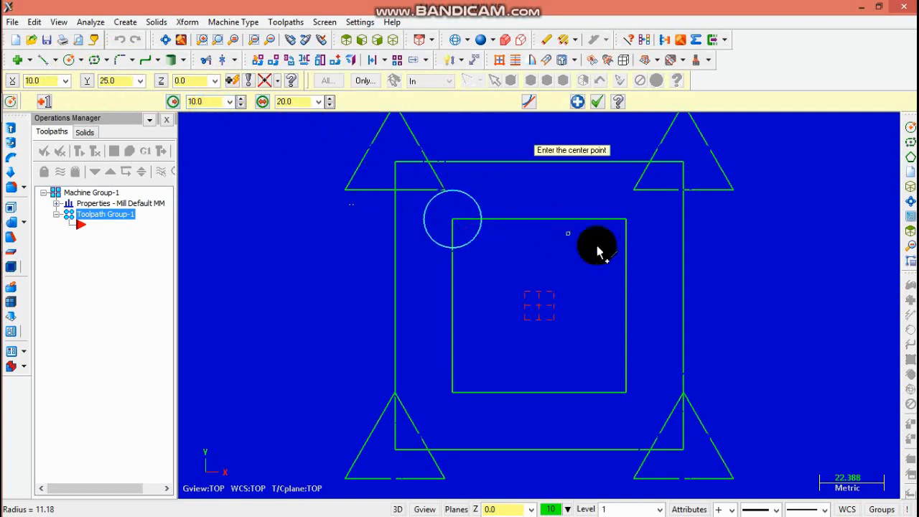
pyautogui.click(626, 219)
pyautogui.click(649, 240)
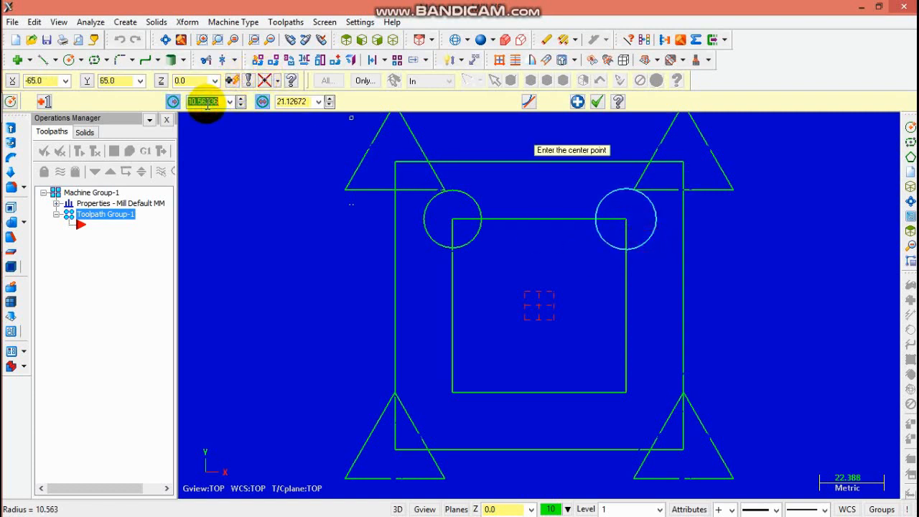
pyautogui.write('10')
pyautogui.press('Return')
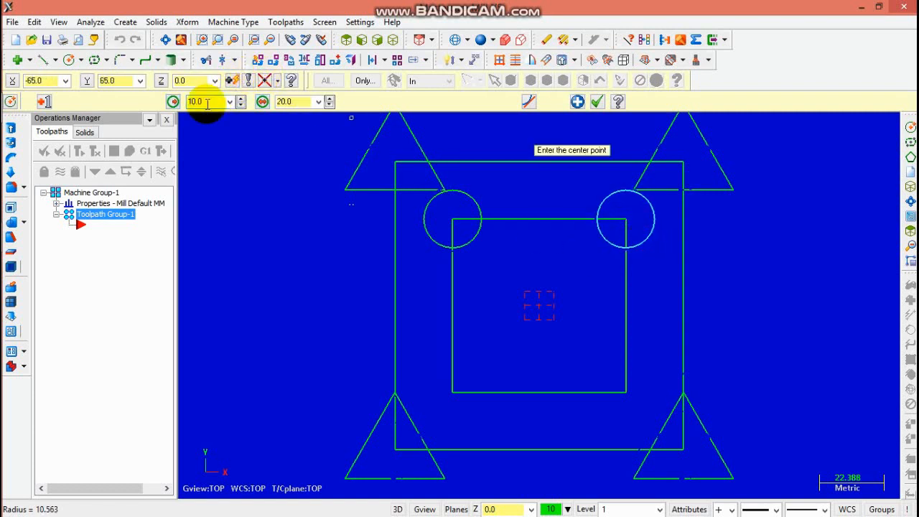
# - Draw circles of 10 mm radius centred on the inner square's lower-left and lower-right corners
pyautogui.click(452, 392)
pyautogui.click(476, 412)
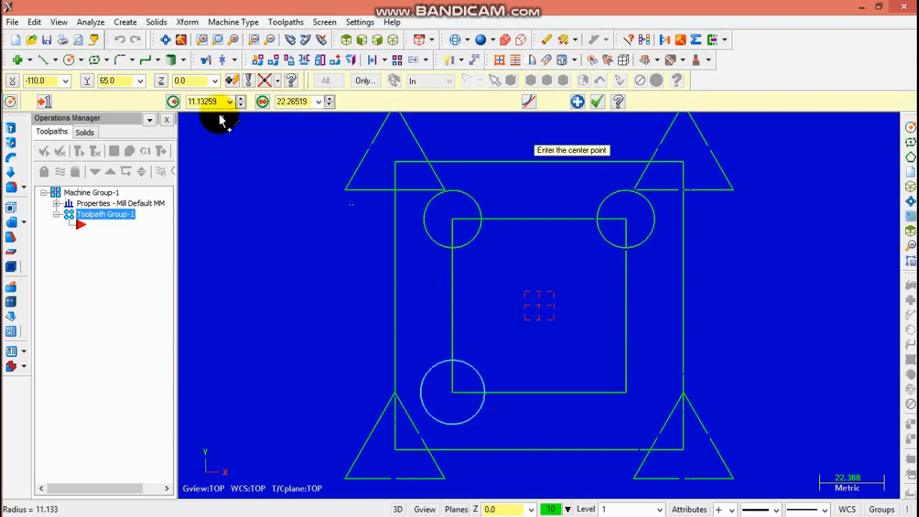
pyautogui.click(200, 100)
pyautogui.write('10')
pyautogui.press('Return')
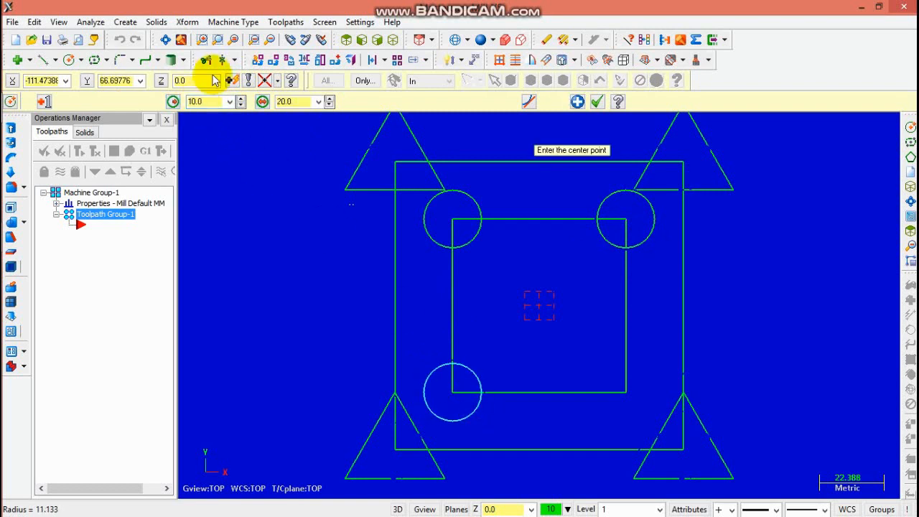
pyautogui.click(627, 392)
pyautogui.click(640, 417)
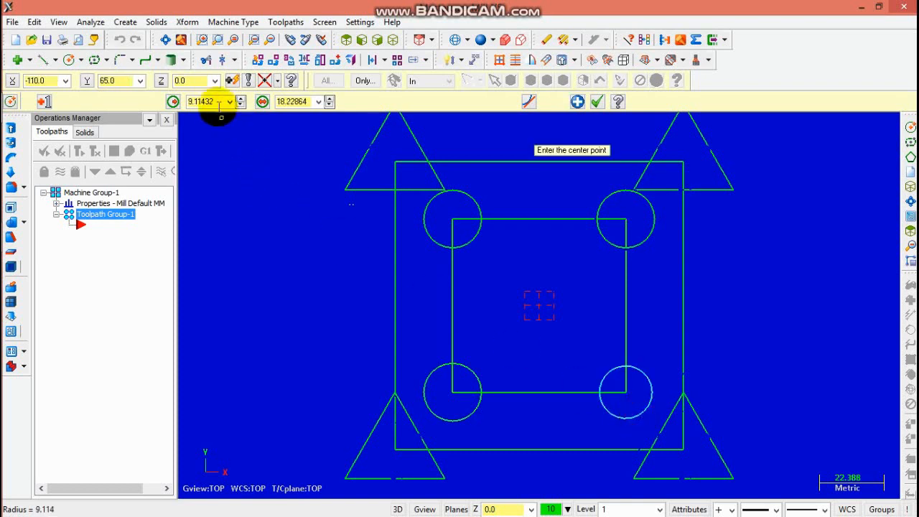
pyautogui.write('10')
pyautogui.press('Return')
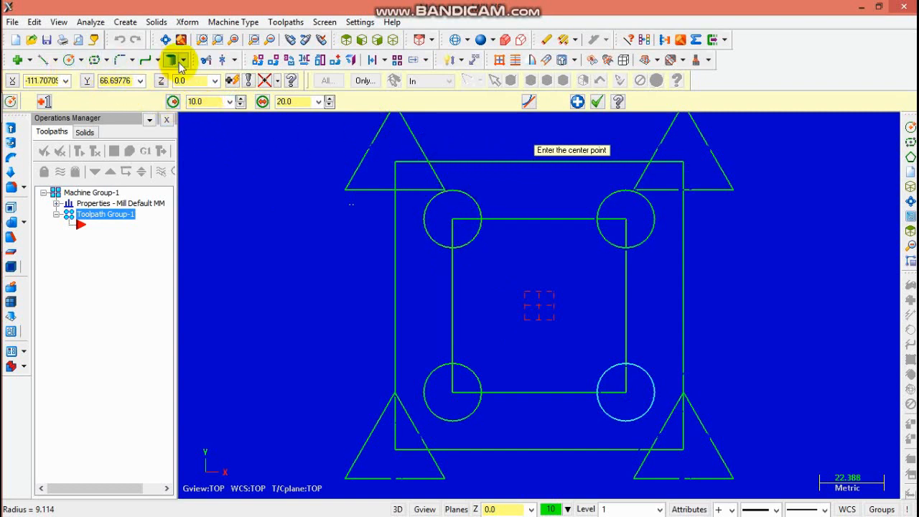
# - Trim the inner square's corner segments inside the two upper circles and the circle arcs lying inside the square, using Divide/Delete
pyautogui.click(208, 60)
pyautogui.click(466, 218)
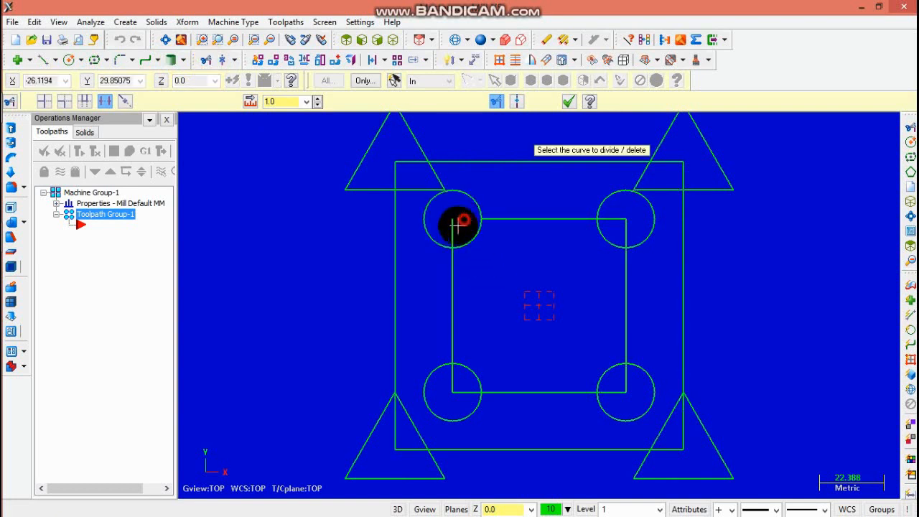
pyautogui.click(455, 230)
pyautogui.click(624, 220)
pyautogui.click(622, 230)
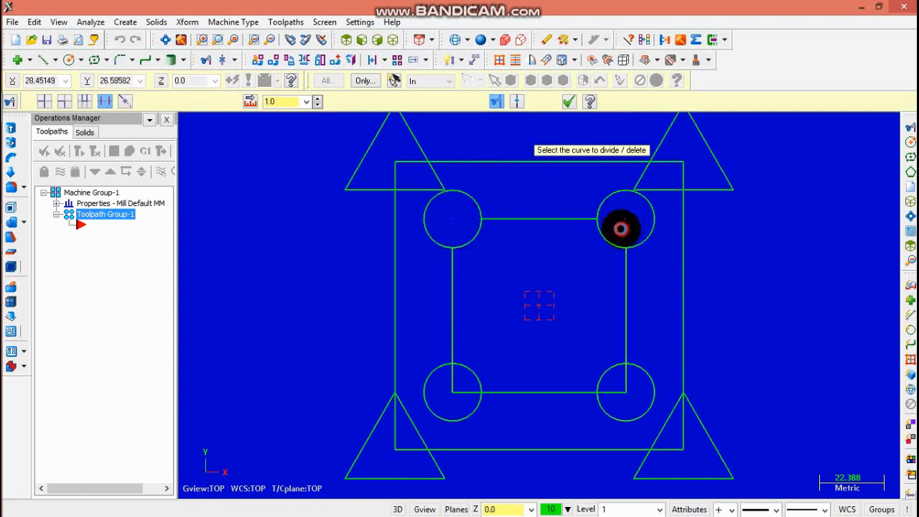
pyautogui.click(608, 233)
pyautogui.click(472, 239)
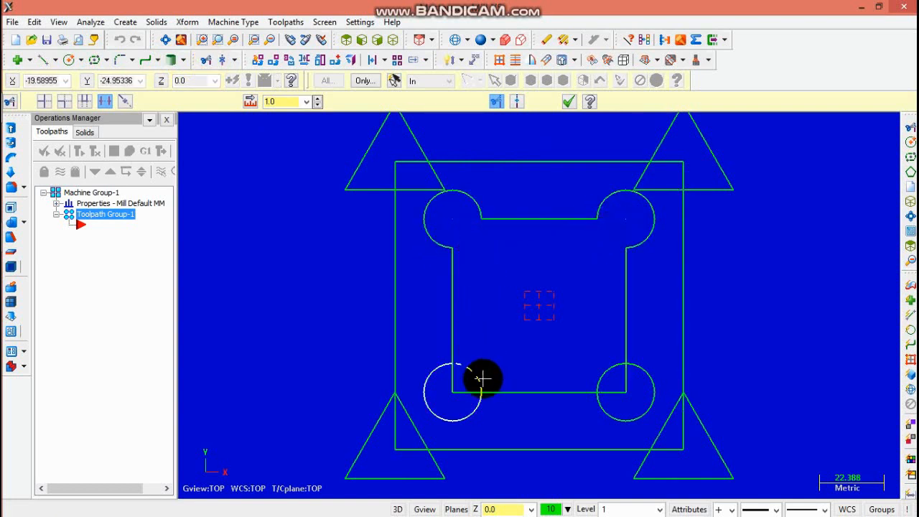
# - Trim the overlapping square segments and inward arcs at the inner square's two lower corner circles
pyautogui.click(458, 386)
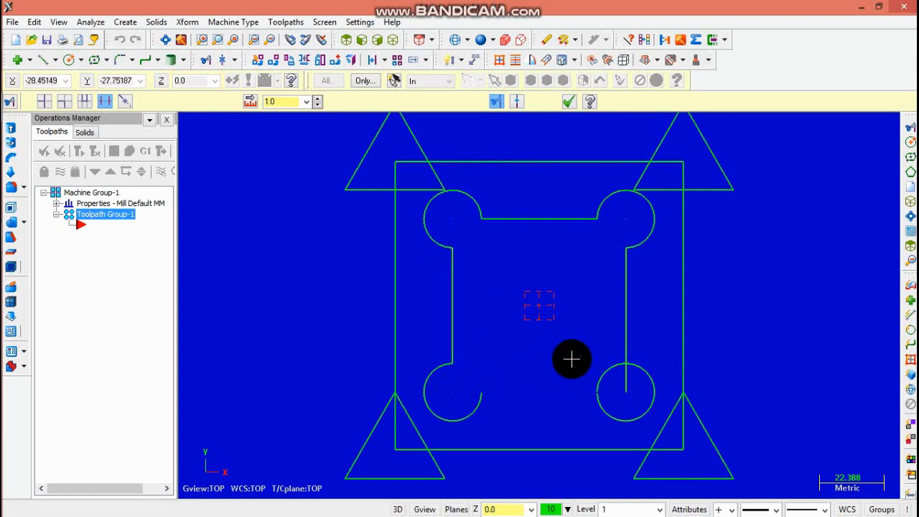
pyautogui.click(607, 369)
pyautogui.click(624, 382)
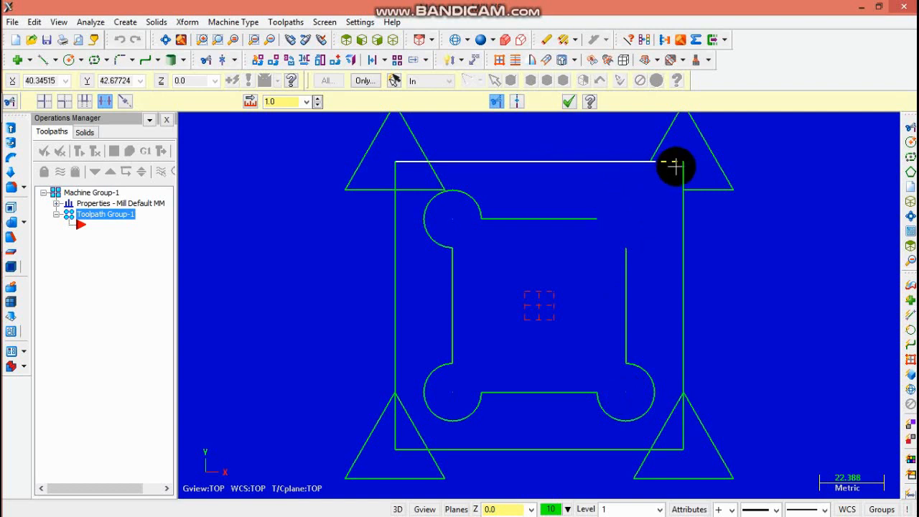
# - Trim the overlapping segments between the large square and its two upper corner triangles to leave one continuous outer outline
pyautogui.click(676, 166)
pyautogui.click(684, 168)
pyautogui.click(412, 162)
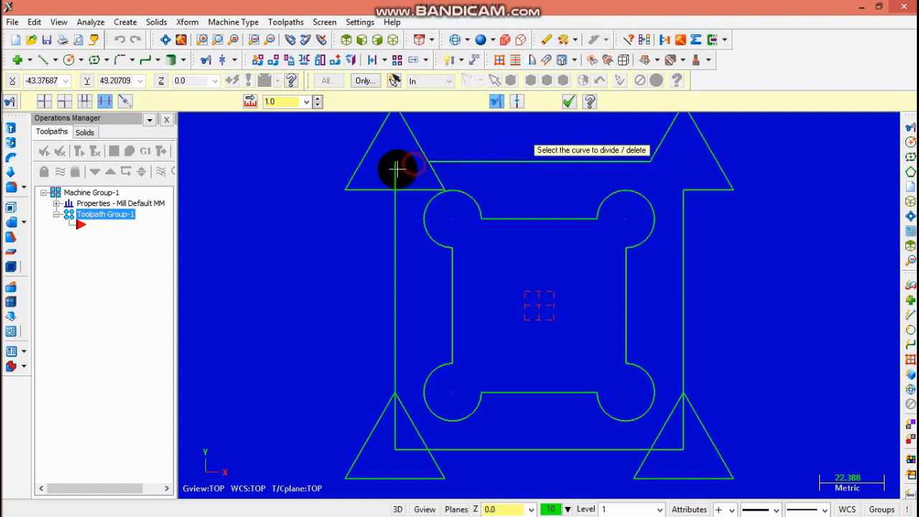
pyautogui.click(397, 171)
pyautogui.click(411, 187)
pyautogui.click(433, 174)
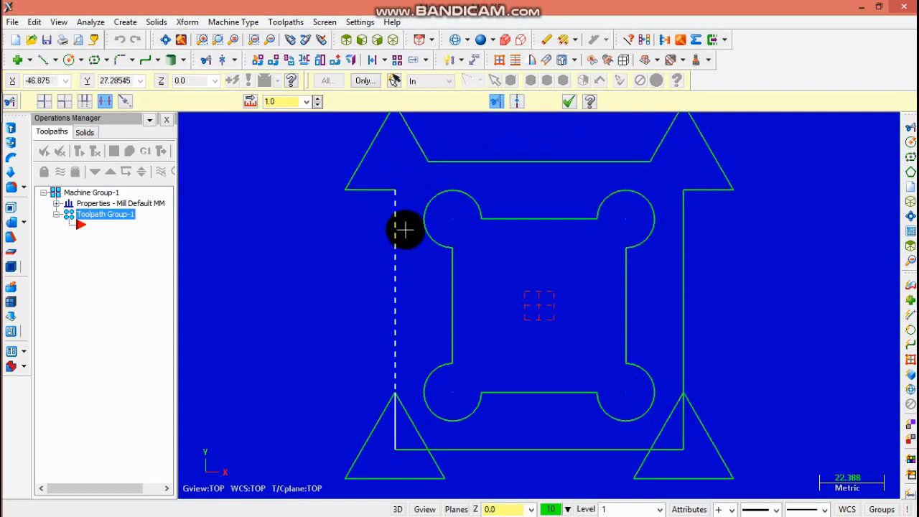
# - Trim the overlapping segments between the large square and its two lower corner triangles
pyautogui.click(412, 422)
pyautogui.click(394, 426)
pyautogui.click(408, 449)
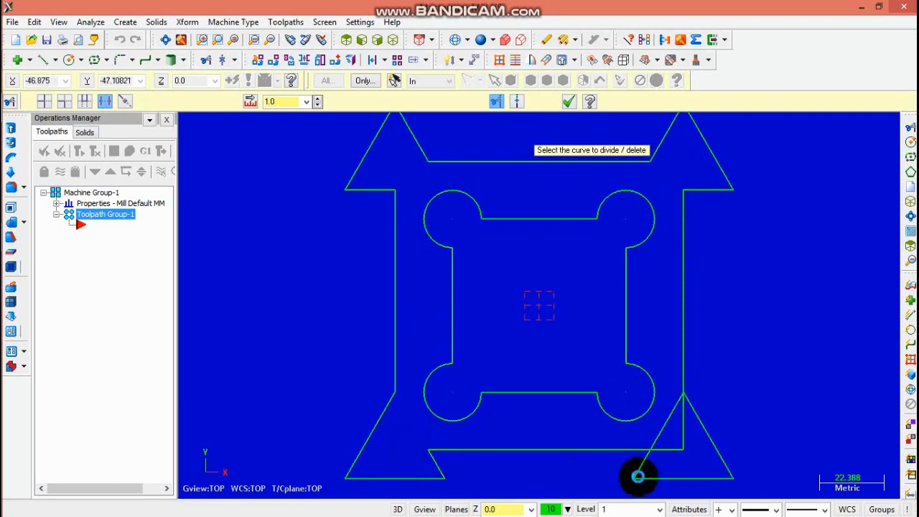
pyautogui.click(660, 435)
pyautogui.click(671, 449)
pyautogui.click(683, 439)
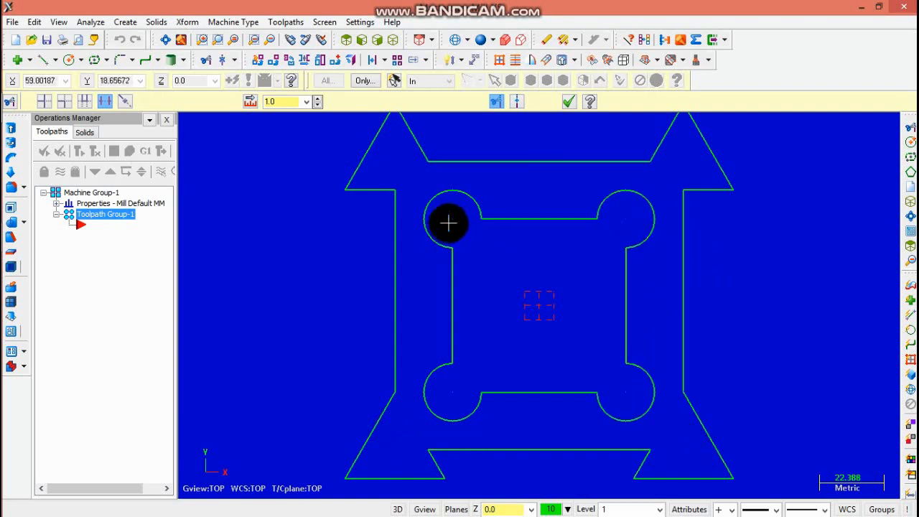
pyautogui.scroll(1, 537, 221)
pyautogui.scroll(3, 542, 214)
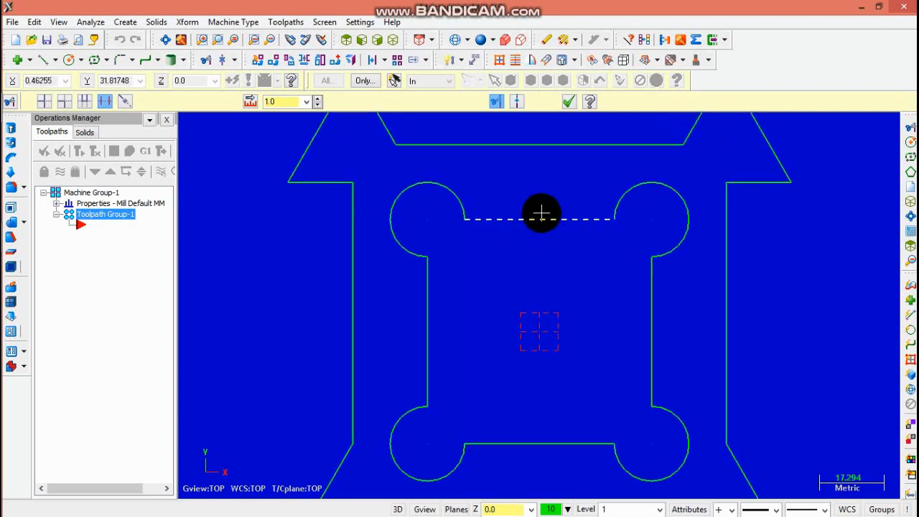
pyautogui.scroll(-3, 587, 231)
pyautogui.scroll(-2, 607, 242)
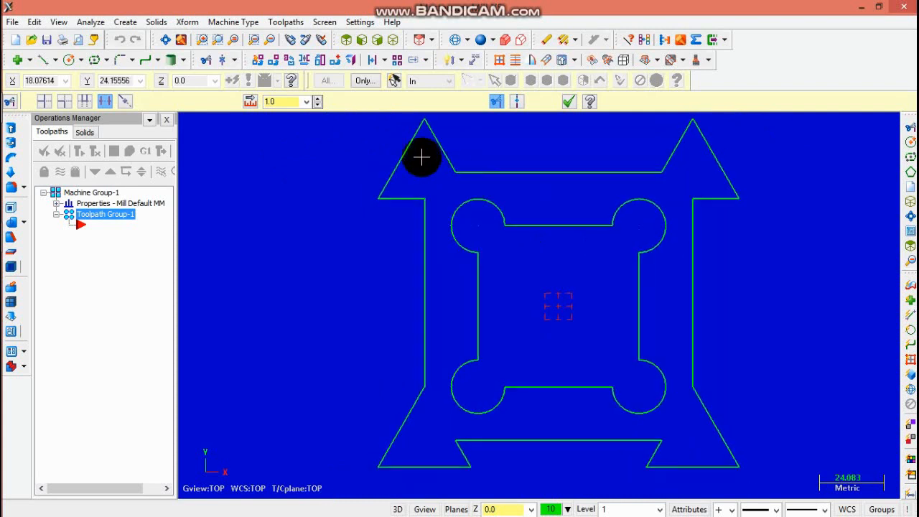
# - Create a six-sided flat polygon of radius 20 mm centred on the origin and finish the Polygon command
pyautogui.click(269, 40)
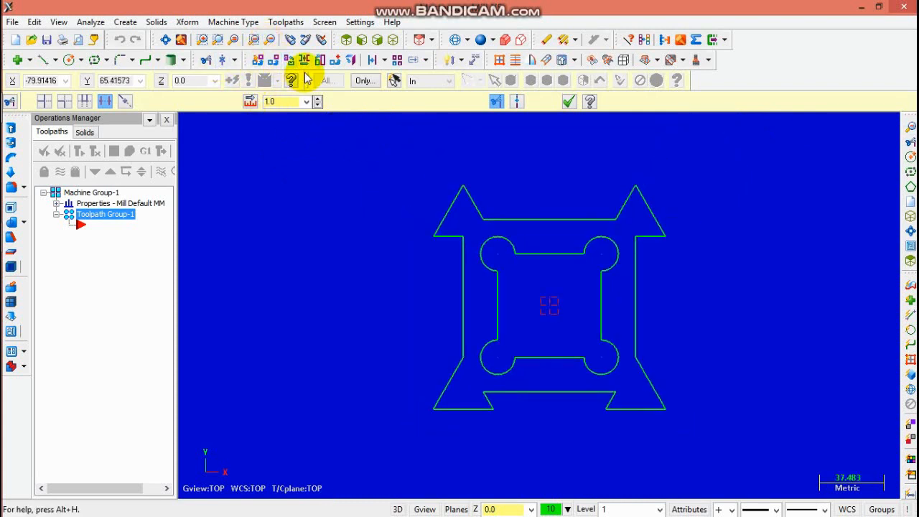
pyautogui.click(106, 60)
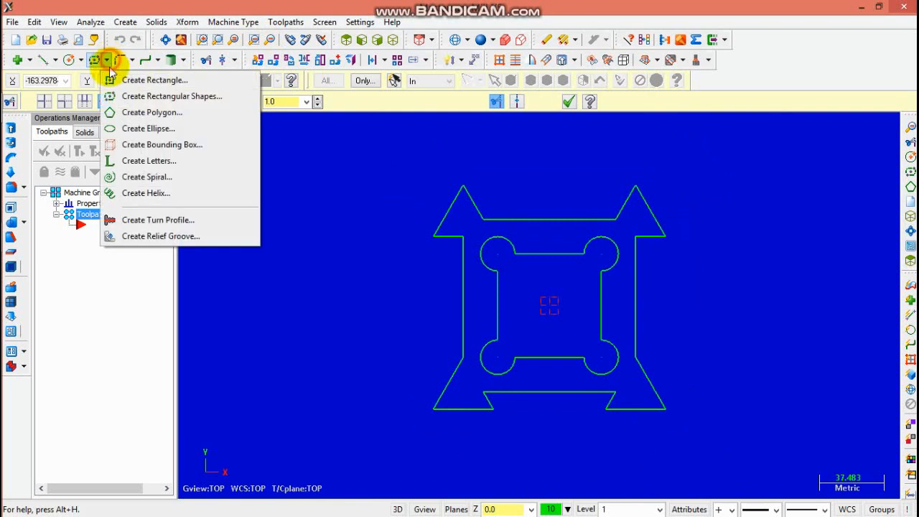
pyautogui.click(124, 113)
pyautogui.doubleClick(216, 220)
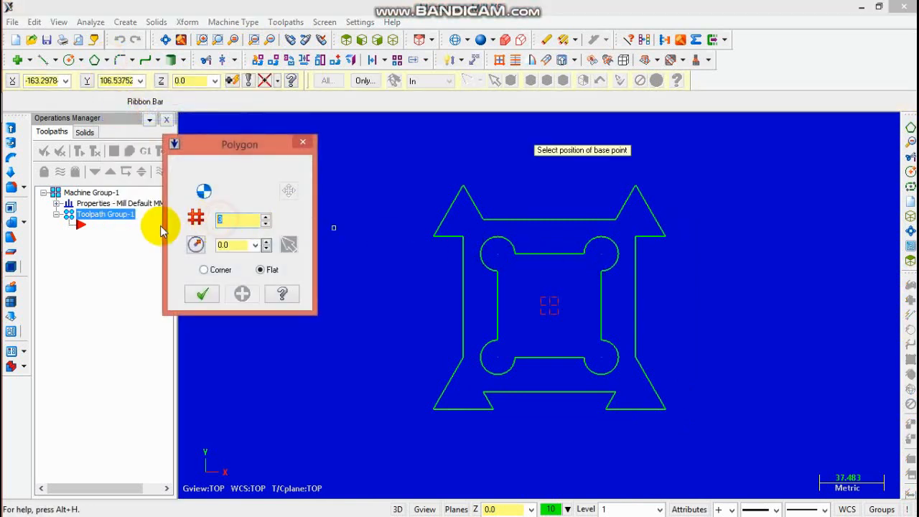
pyautogui.write('6')
pyautogui.click(551, 307)
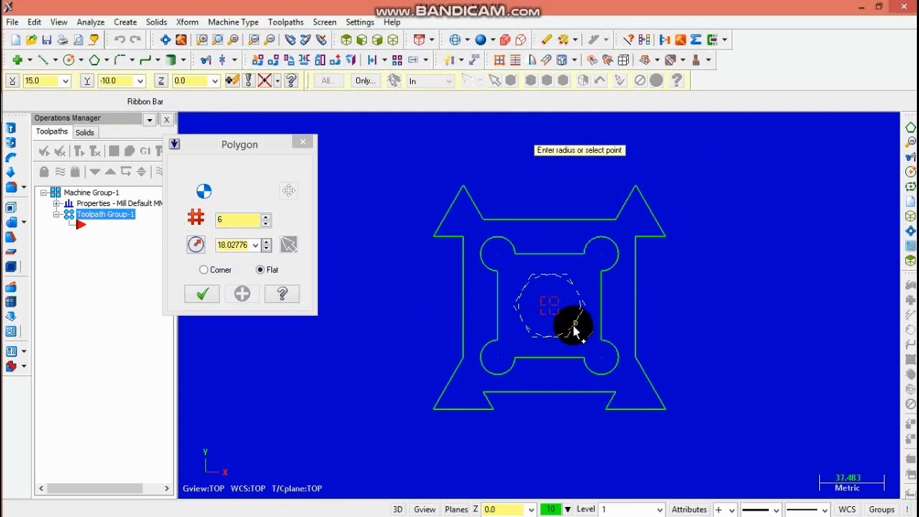
pyautogui.click(575, 329)
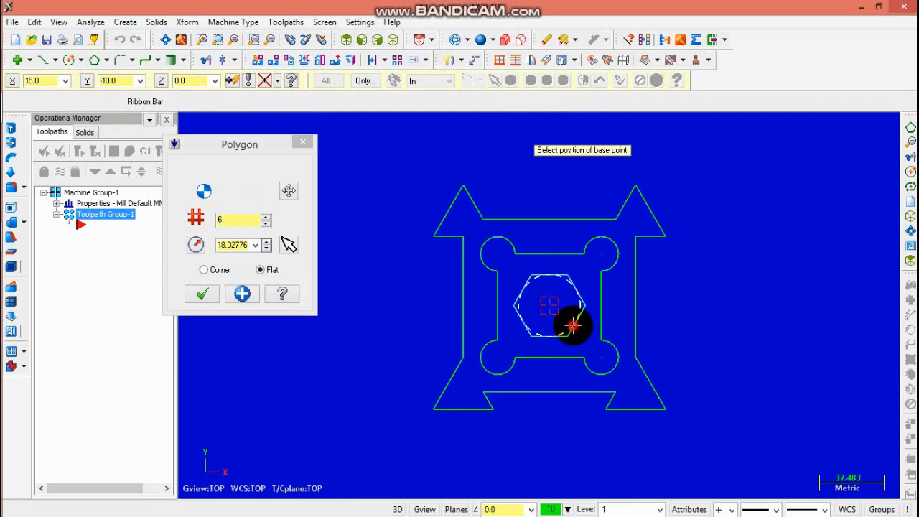
pyautogui.doubleClick(234, 245)
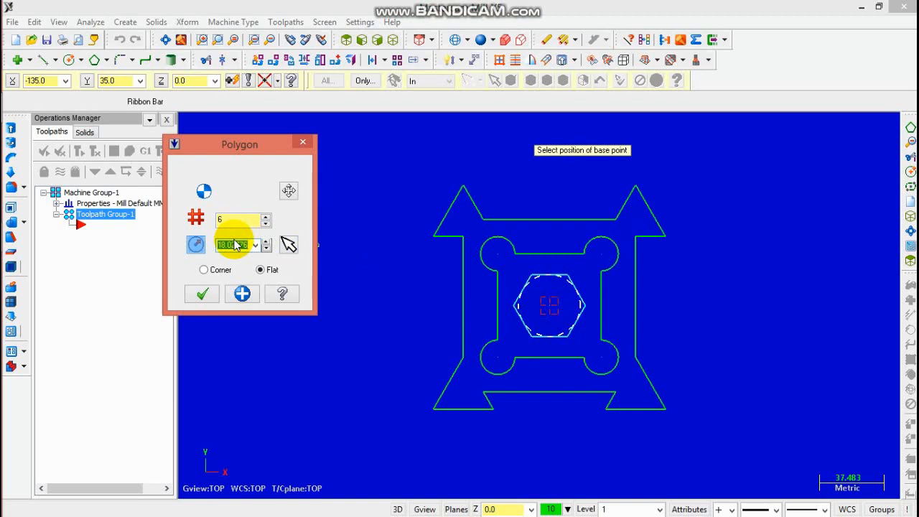
pyautogui.write('20.0')
pyautogui.press('Return')
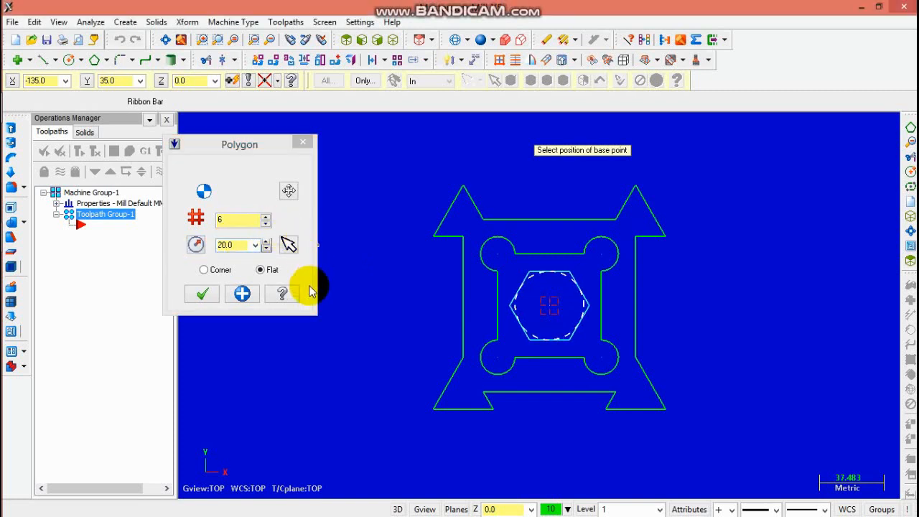
pyautogui.click(202, 301)
# - Draw a circle of 15 mm radius centred on the origin, inside the hexagon
pyautogui.click(69, 59)
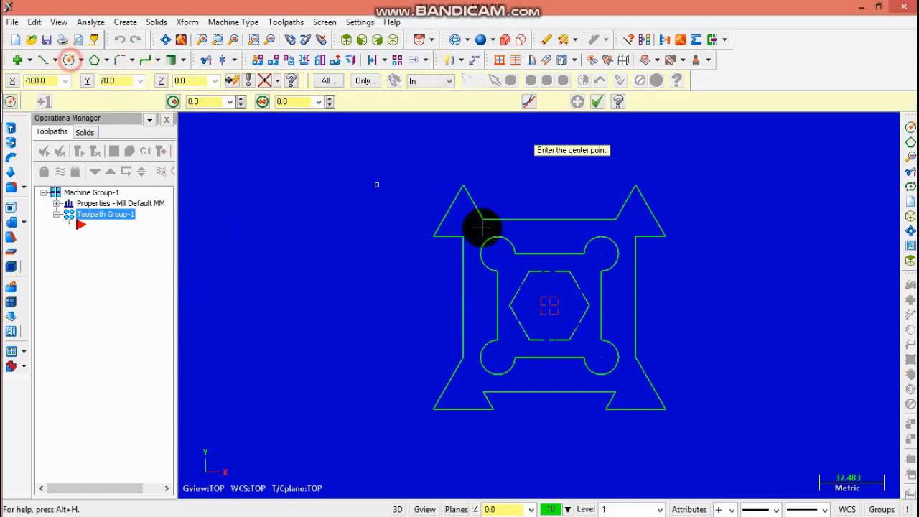
pyautogui.click(550, 307)
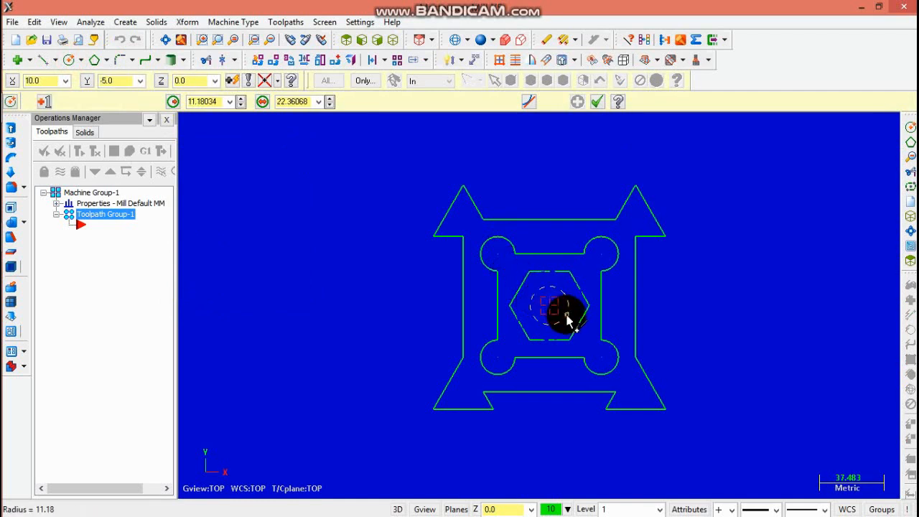
pyautogui.click(568, 319)
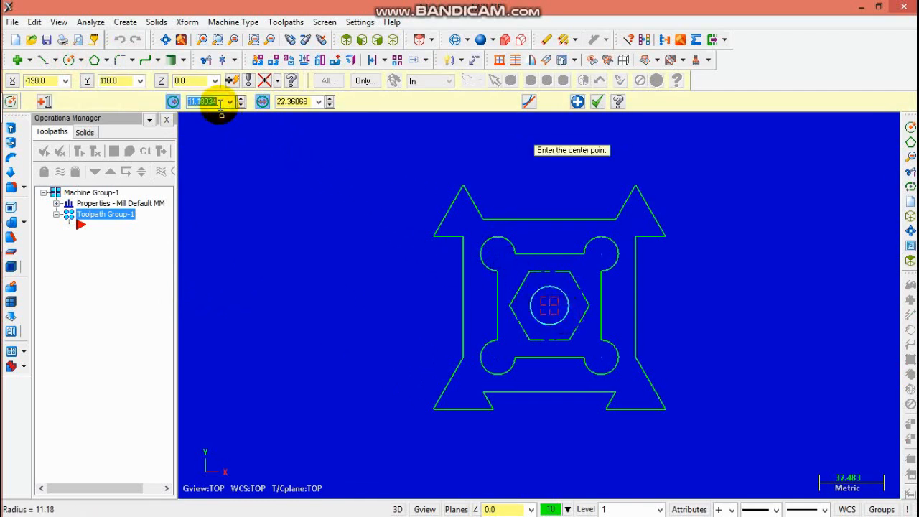
pyautogui.write('15')
pyautogui.press('Return')
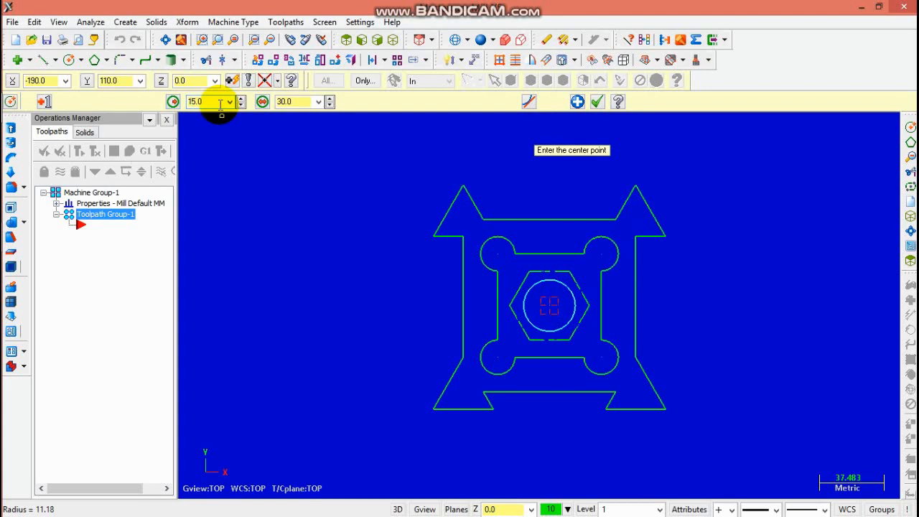
# - Draw a 10 mm diameter circle concentric with the inner profile's upper-left corner arc
pyautogui.scroll(4, 659, 295)
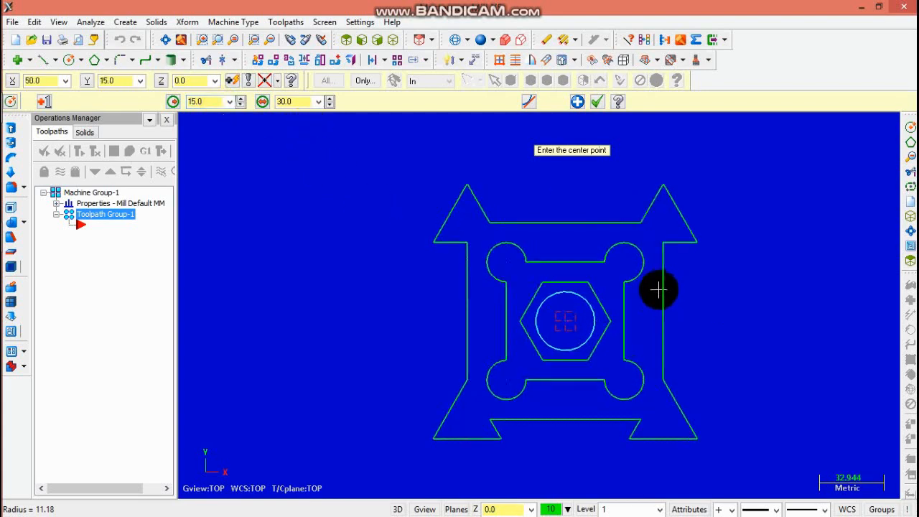
pyautogui.scroll(2, 639, 330)
pyautogui.scroll(-4, 616, 352)
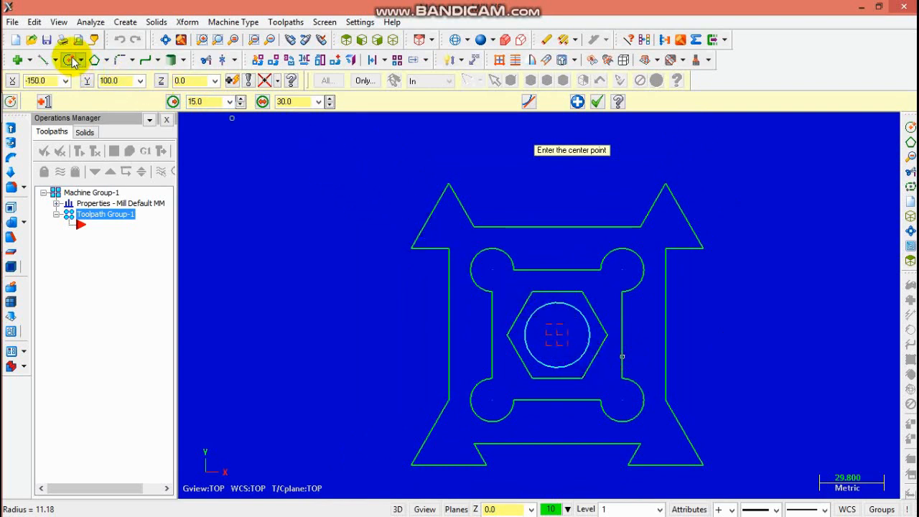
pyautogui.click(493, 273)
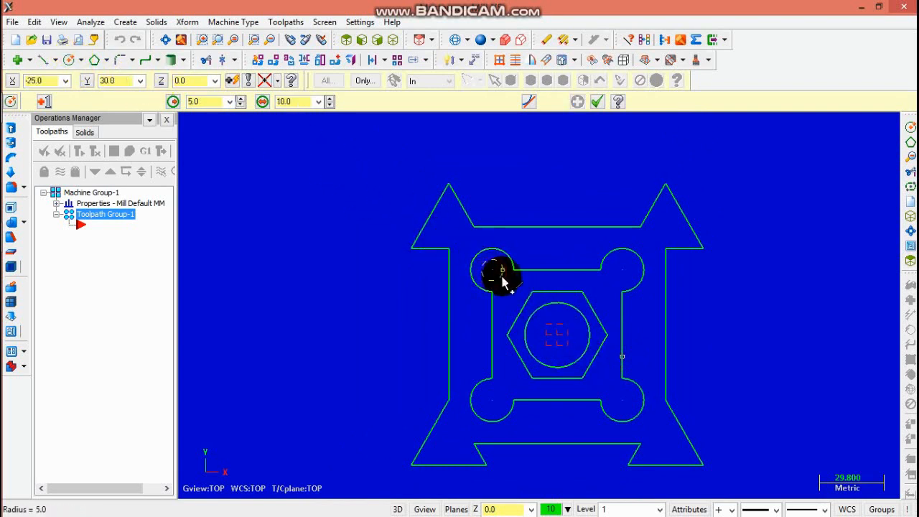
pyautogui.click(505, 283)
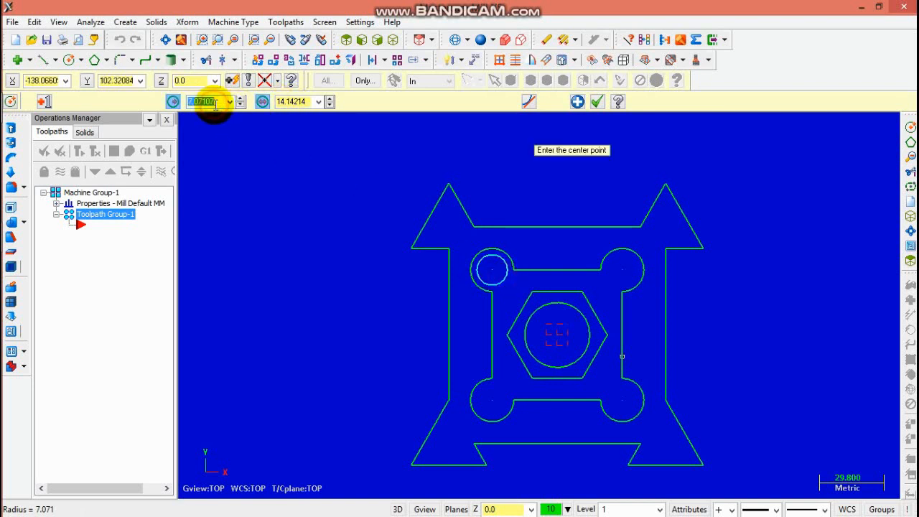
pyautogui.click(291, 101)
pyautogui.write('10')
pyautogui.press('Return')
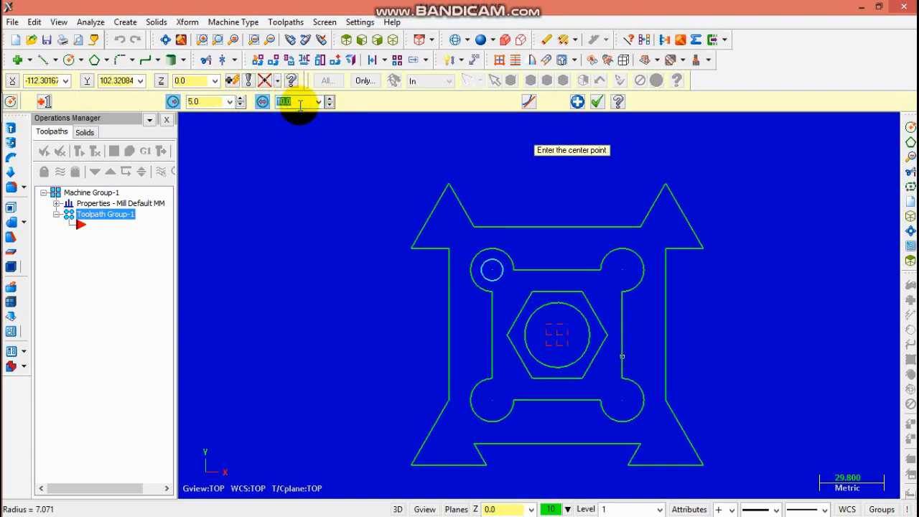
# - Try diameters of 15 mm and 12 mm for the upper-left corner circle
pyautogui.write('15')
pyautogui.press('Return')
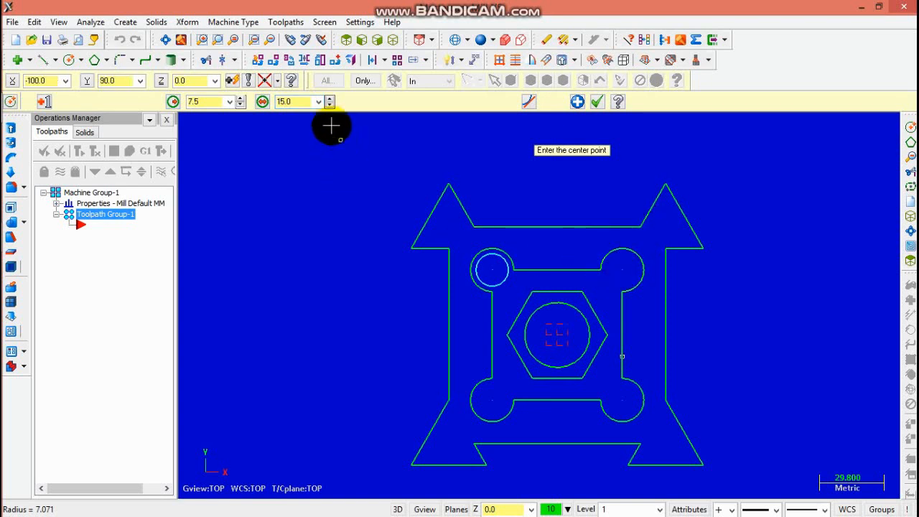
pyautogui.click(295, 103)
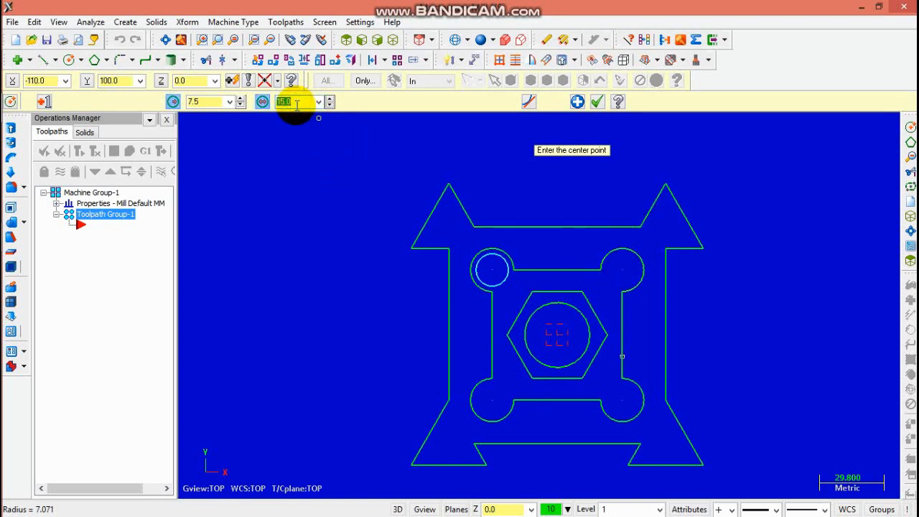
pyautogui.write('12')
pyautogui.press('Return')
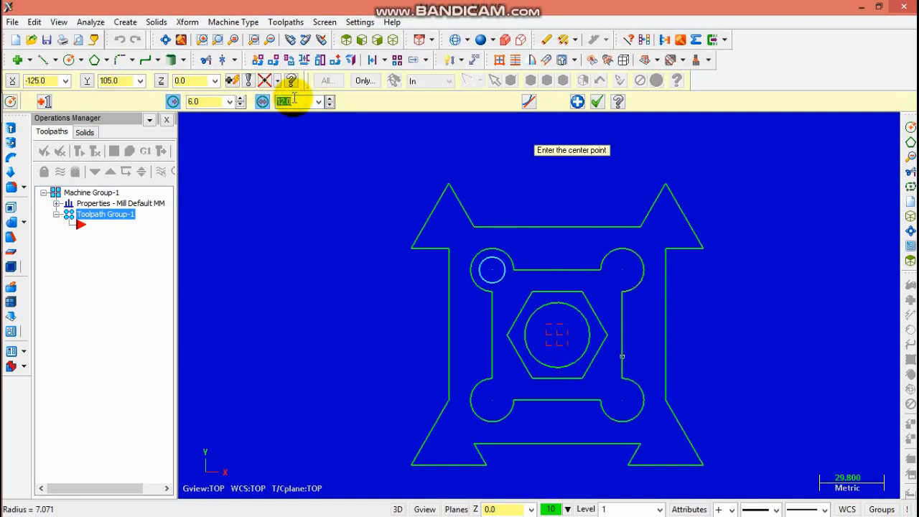
# - Draw 10 mm diameter circles concentric with the inner profile's upper-right, lower-right and lower-left corner arcs
pyautogui.click(623, 271)
pyautogui.click(635, 281)
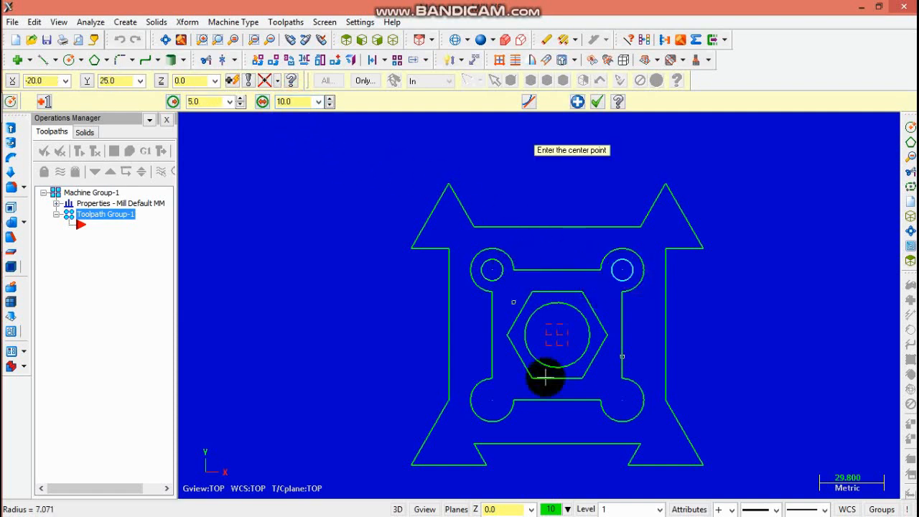
pyautogui.click(627, 404)
pyautogui.click(628, 406)
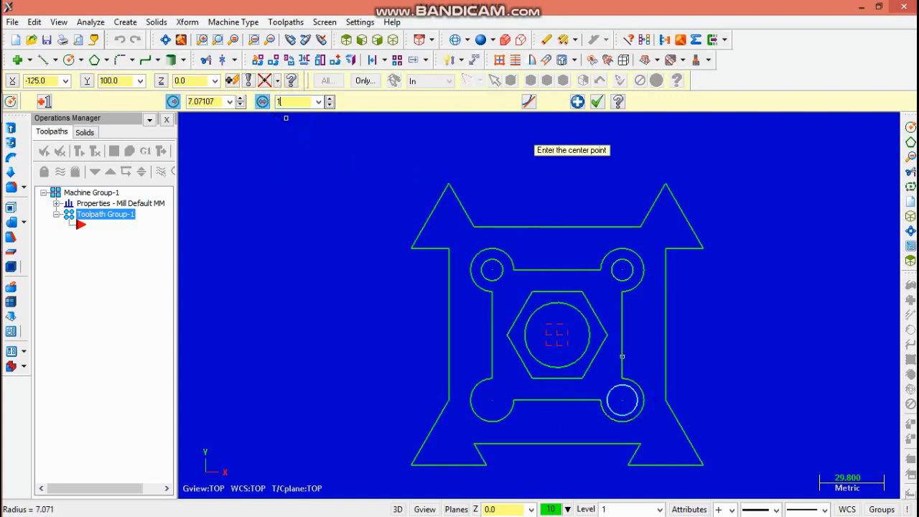
pyautogui.click(494, 402)
pyautogui.click(508, 406)
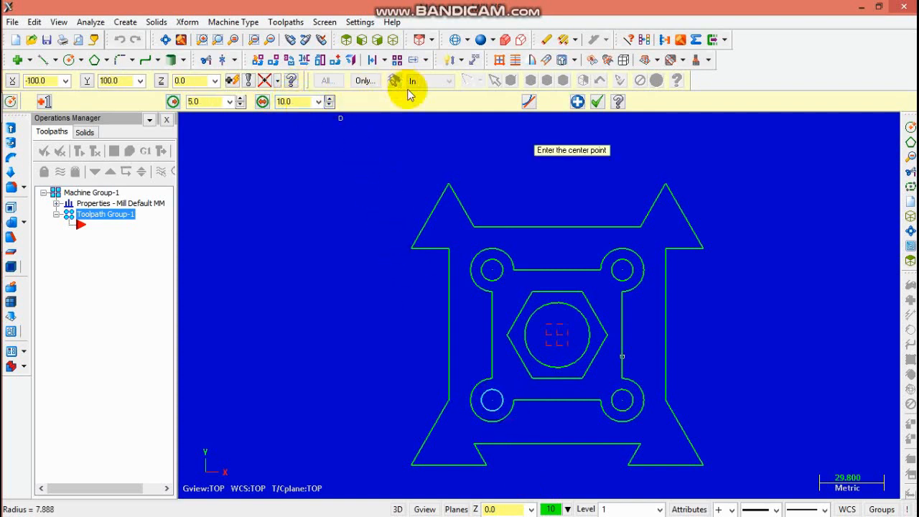
# - Fillet the upper-left triangle's apex and its outer left corner with a 5 mm radius
pyautogui.click(120, 60)
pyautogui.click(439, 214)
pyautogui.click(461, 204)
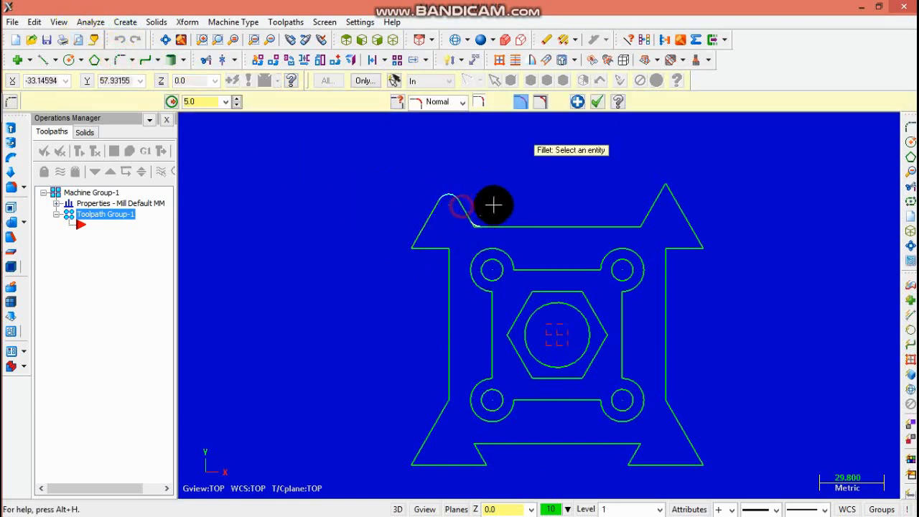
pyautogui.click(422, 230)
pyautogui.click(434, 249)
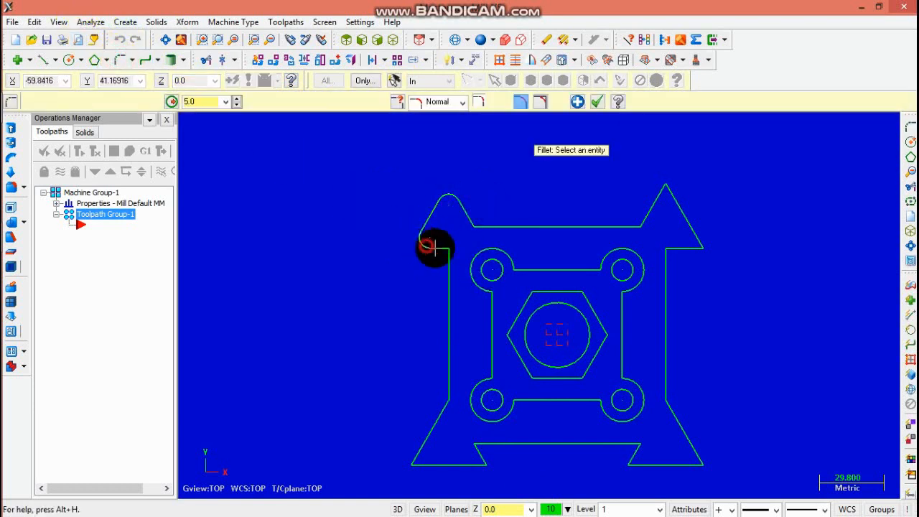
# - Fillet the upper-right triangle's apex and its outer right corner with a 5 mm radius
pyautogui.click(657, 199)
pyautogui.click(679, 207)
pyautogui.click(695, 241)
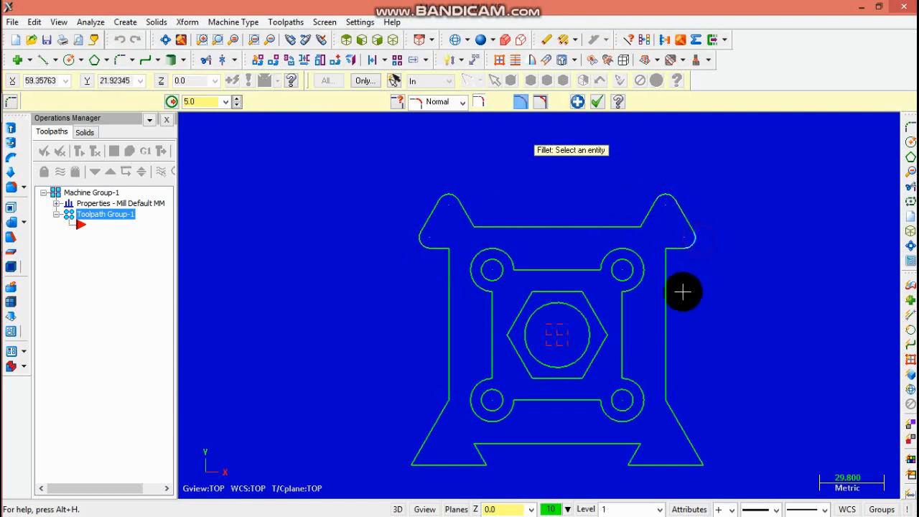
# - Fillet the outer and inner bottom corners of the lower-right and lower-left triangles with a 5 mm radius
pyautogui.click(685, 436)
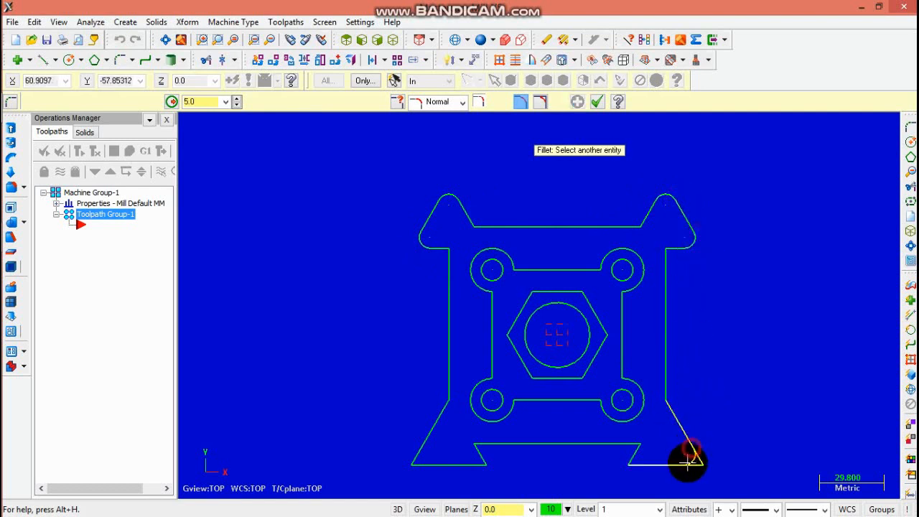
pyautogui.click(629, 460)
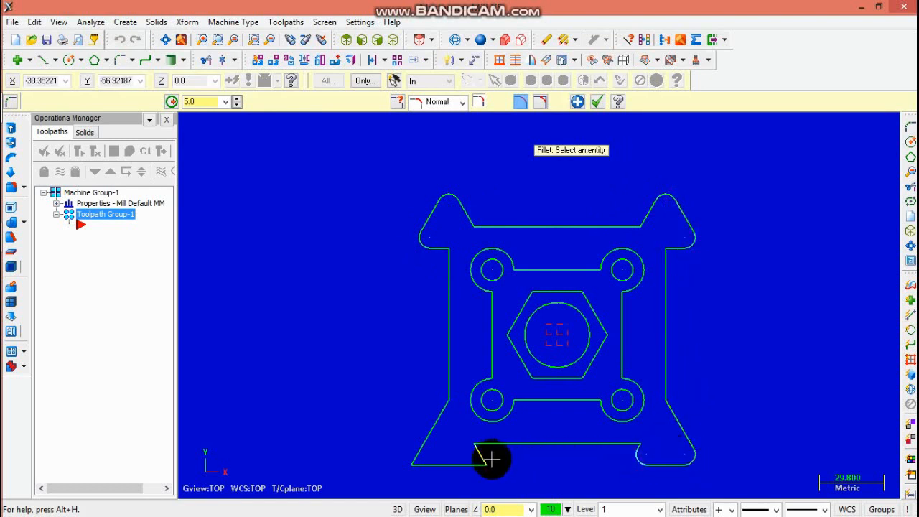
pyautogui.click(424, 448)
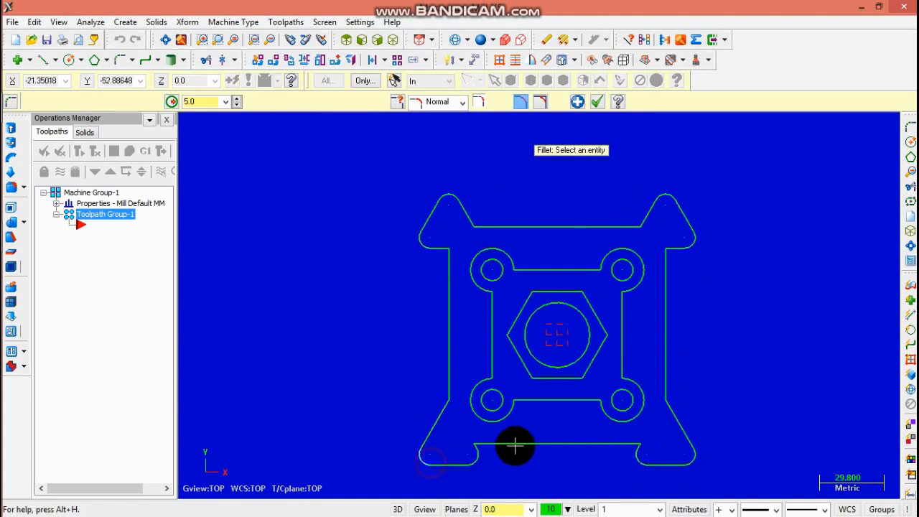
# - Apply 5 mm fillets where the outer profile's bottom edge meets the lower-left triangle and where its right edge meets both right triangles
pyautogui.click(491, 451)
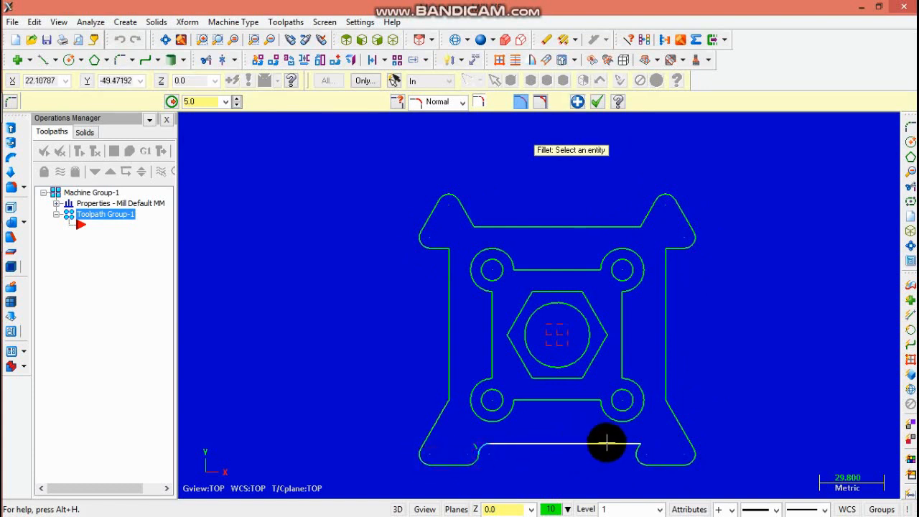
pyautogui.click(632, 449)
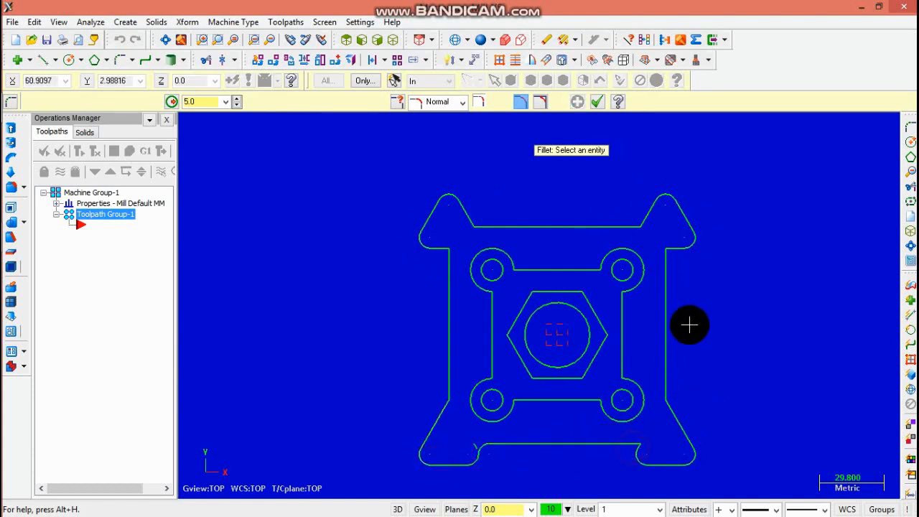
pyautogui.click(668, 390)
pyautogui.click(669, 260)
pyautogui.click(671, 244)
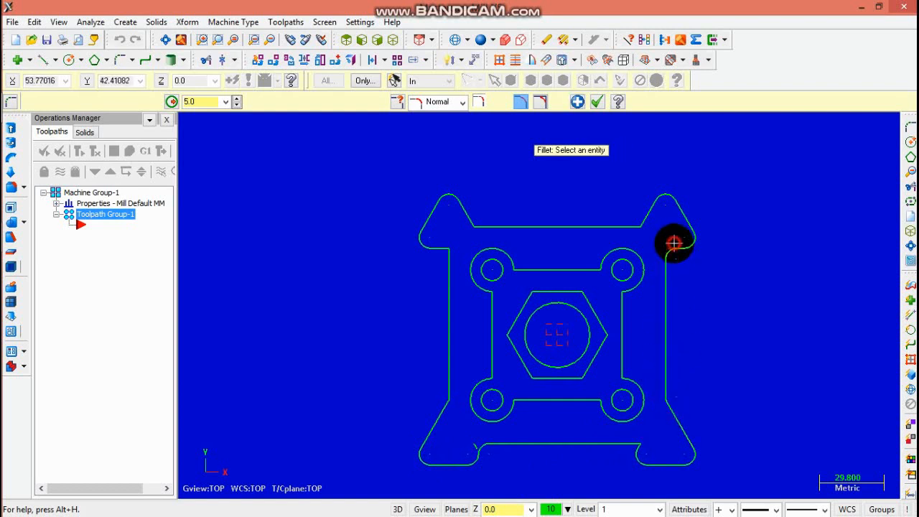
# - Apply 5 mm fillets where the outer profile's top edge meets both upper triangles and where its left edge meets both left triangles
pyautogui.click(628, 227)
pyautogui.click(643, 219)
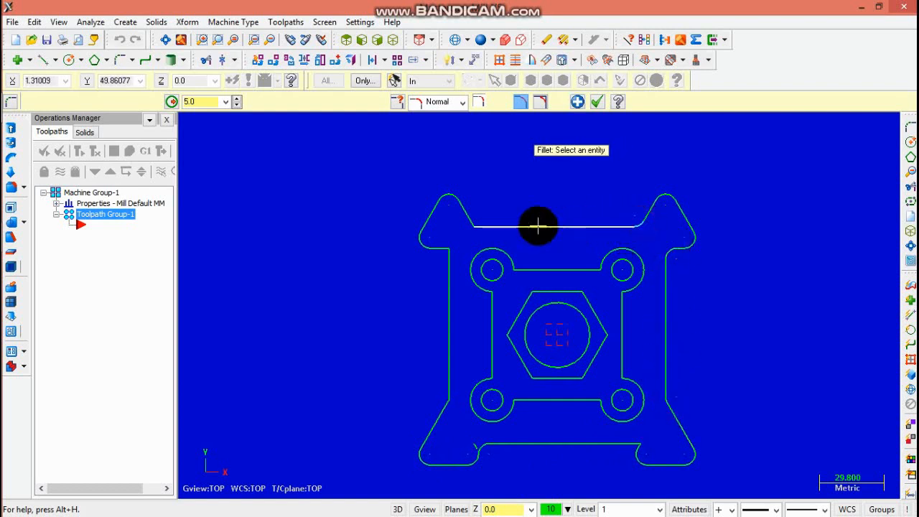
pyautogui.click(468, 214)
pyautogui.click(439, 253)
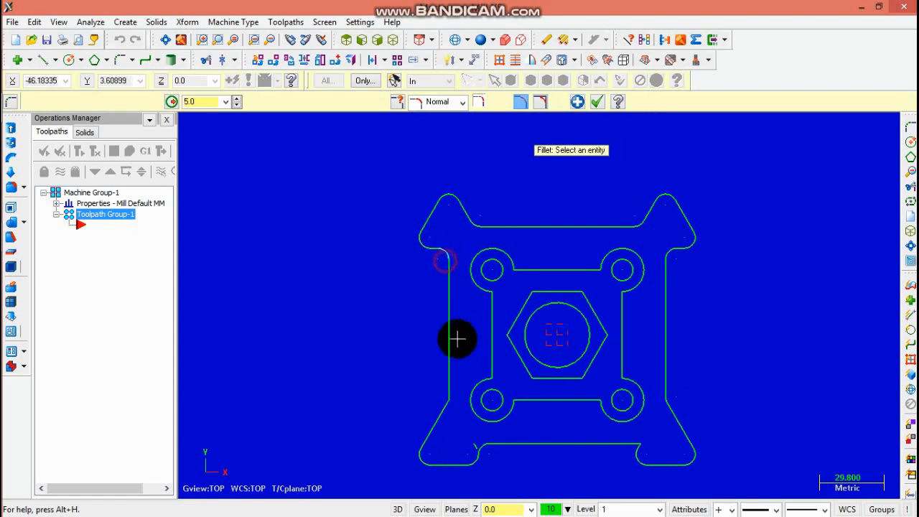
pyautogui.click(450, 378)
# - Fillet both ends of the inner profile's bottom and right edges into the adjoining corner arcs with a 5 mm radius
pyautogui.scroll(2, 471, 442)
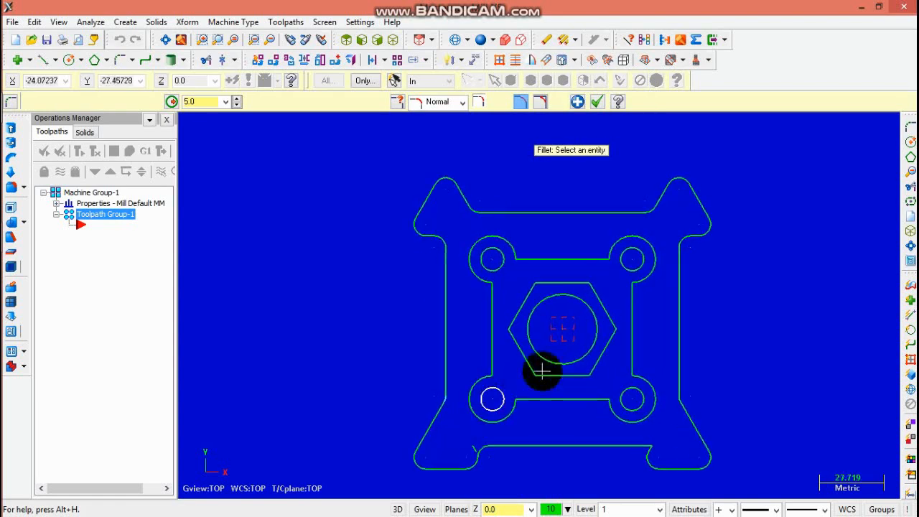
pyautogui.scroll(5, 586, 370)
pyautogui.click(507, 408)
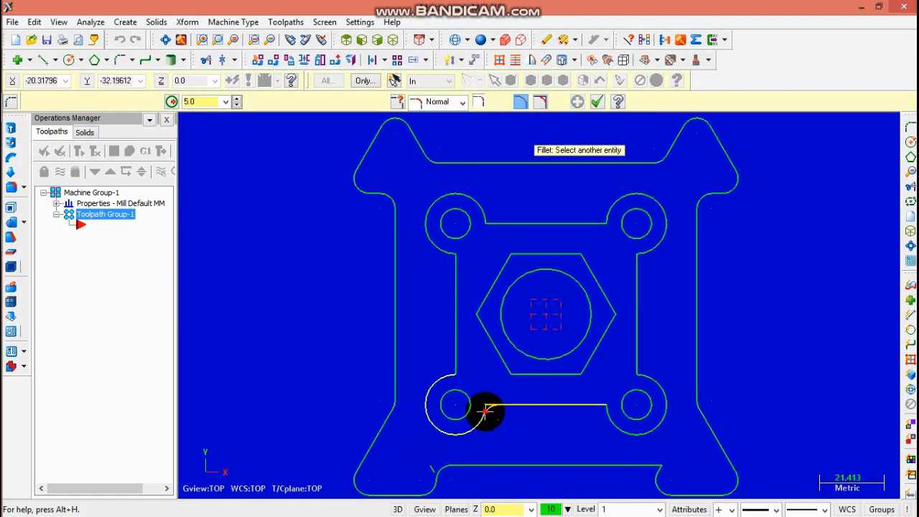
pyautogui.click(477, 415)
pyautogui.click(607, 408)
pyautogui.click(617, 391)
pyautogui.click(635, 352)
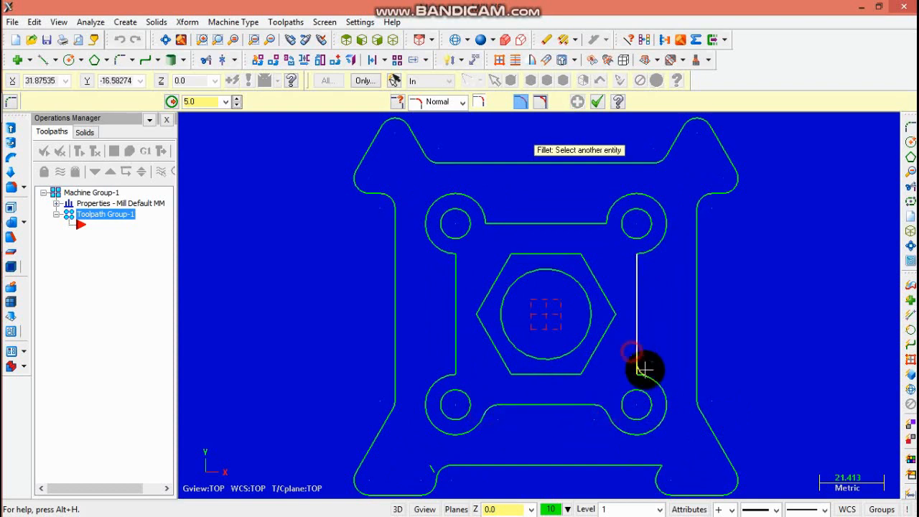
pyautogui.click(650, 240)
# - Fillet both ends of the inner profile's top and left edges into the adjoining corner arcs with a 5 mm radius
pyautogui.click(591, 221)
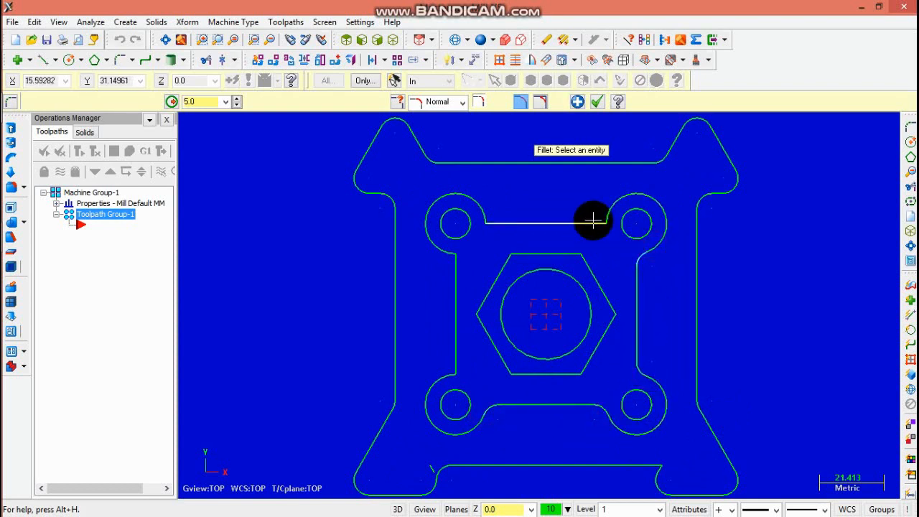
pyautogui.click(606, 208)
pyautogui.click(496, 220)
pyautogui.click(480, 208)
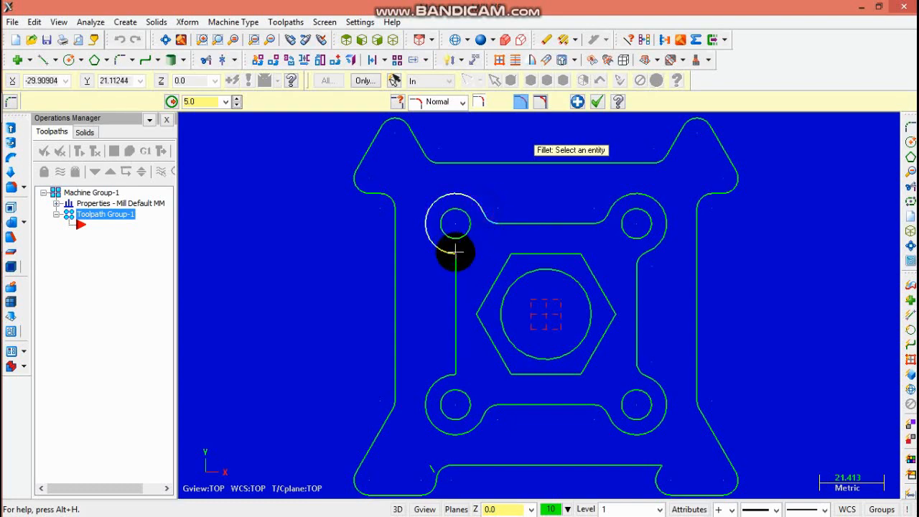
pyautogui.click(453, 268)
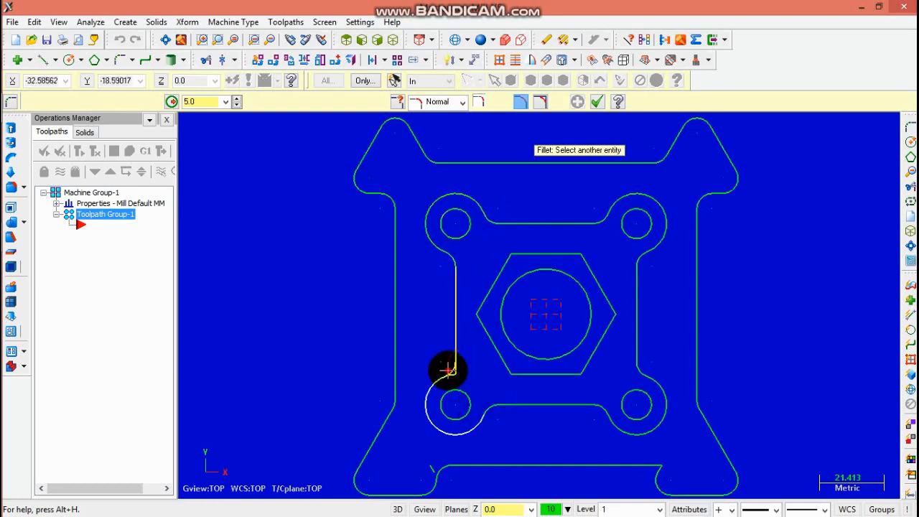
# - Delete the leftover line stub beside the lower-left triangle's inner fillet with the divide/delete trim
pyautogui.scroll(-4, 534, 356)
pyautogui.scroll(5, 463, 429)
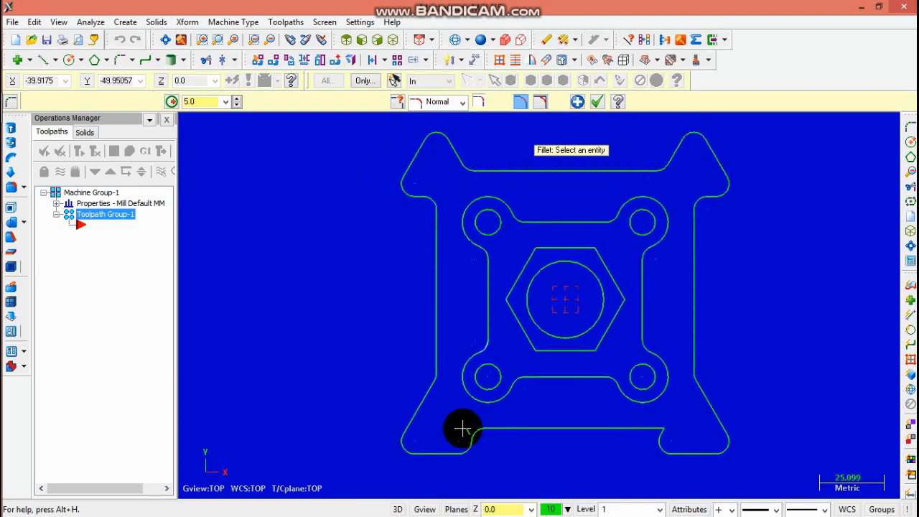
pyautogui.click(207, 60)
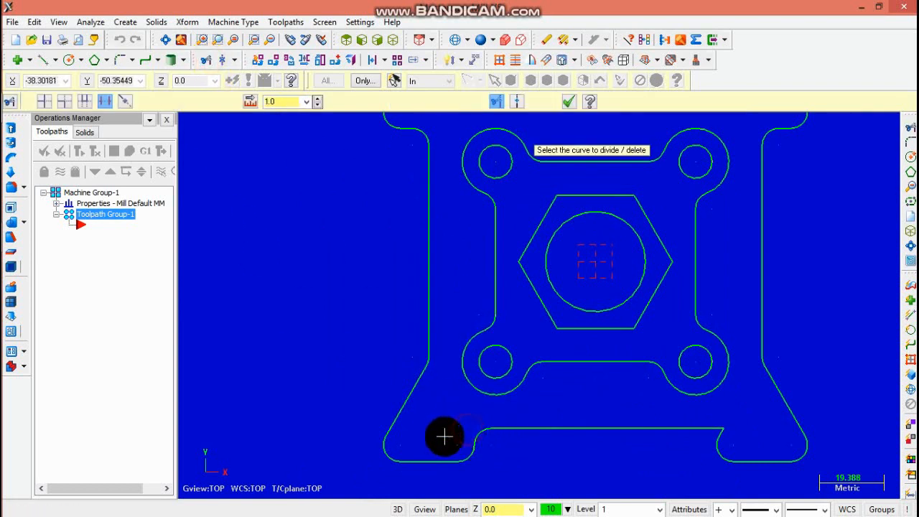
# - Try trimming and then filleting the junction of the bottom edge and the lower-right triangle with a 5 mm radius
pyautogui.click(720, 428)
pyautogui.hotkey('ctrl', 'z')
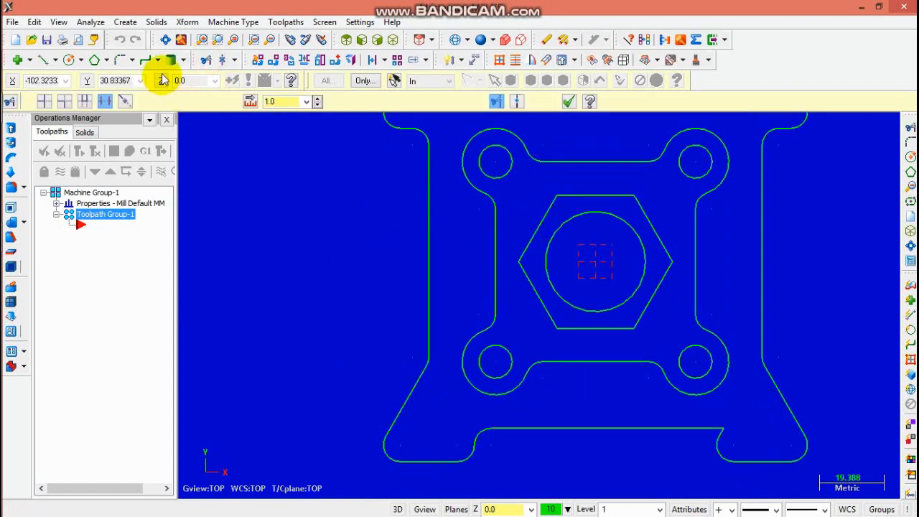
pyautogui.click(143, 63)
pyautogui.click(716, 428)
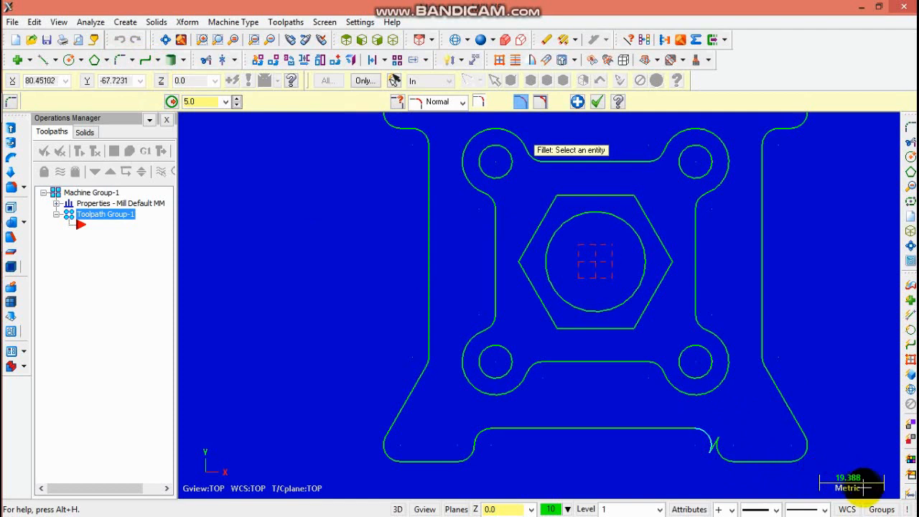
pyautogui.press('Escape')
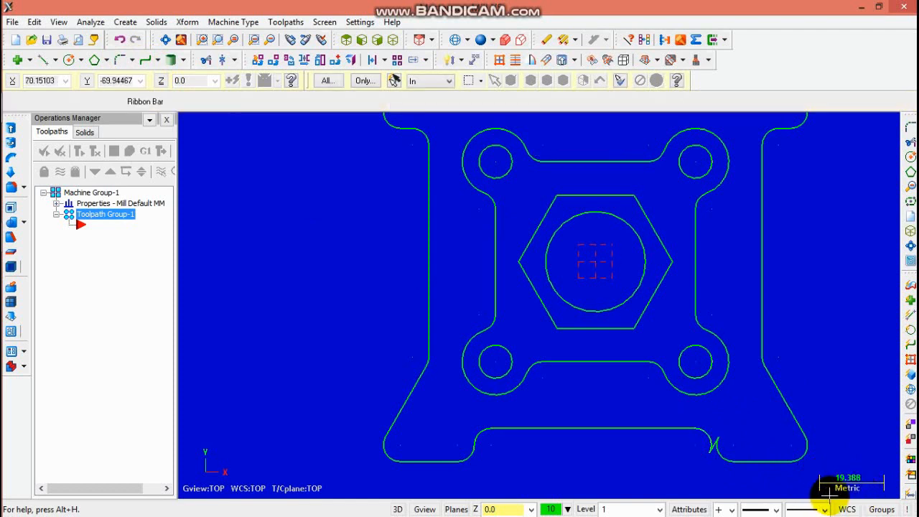
# - Fillet the junction of the bottom edge and the lower-right triangle with a 5 mm radius, and delete the leftover line stub
pyautogui.click(120, 60)
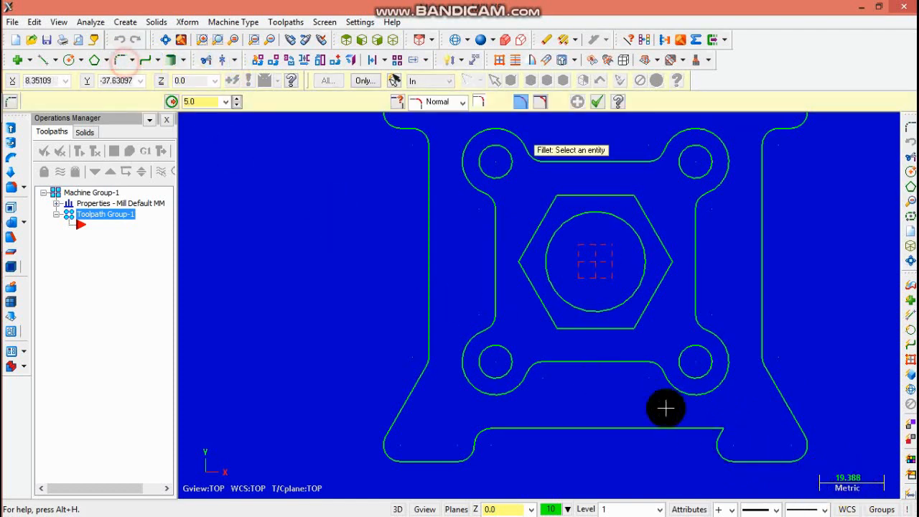
pyautogui.click(717, 448)
pyautogui.click(697, 430)
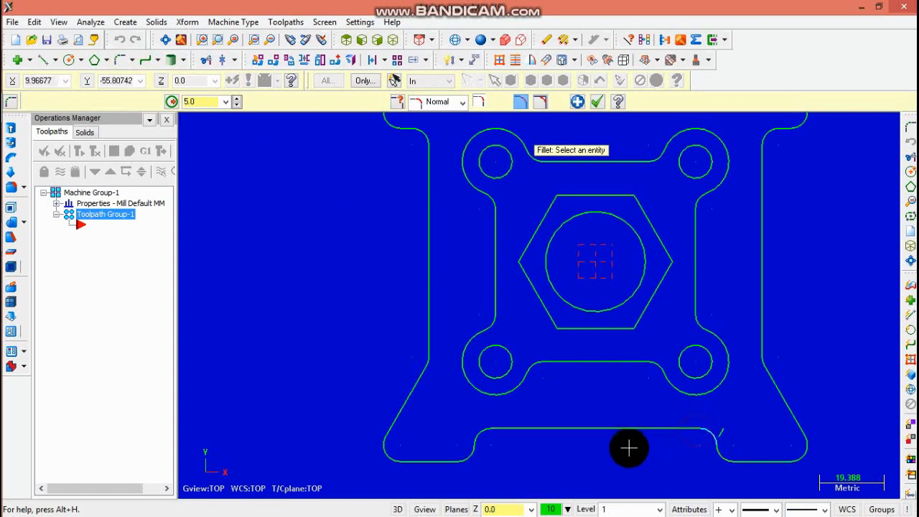
pyautogui.click(597, 101)
pyautogui.click(206, 59)
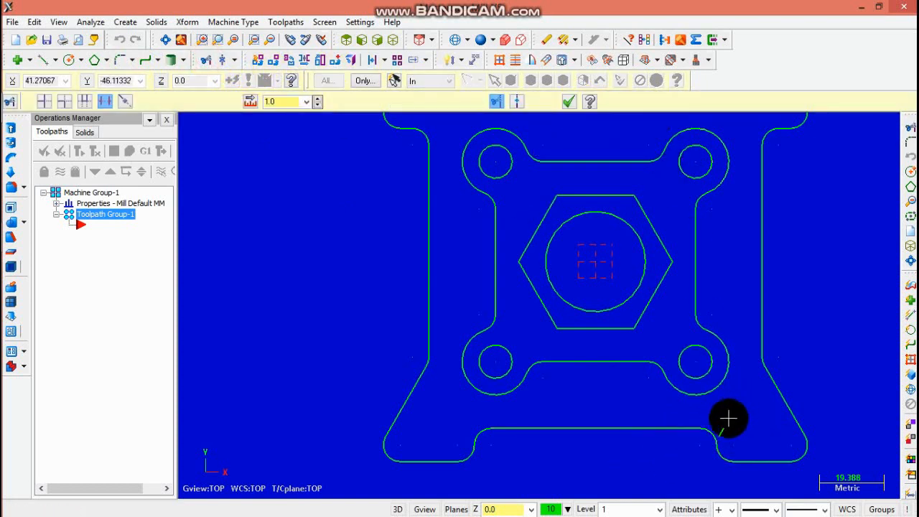
pyautogui.scroll(-2, 776, 421)
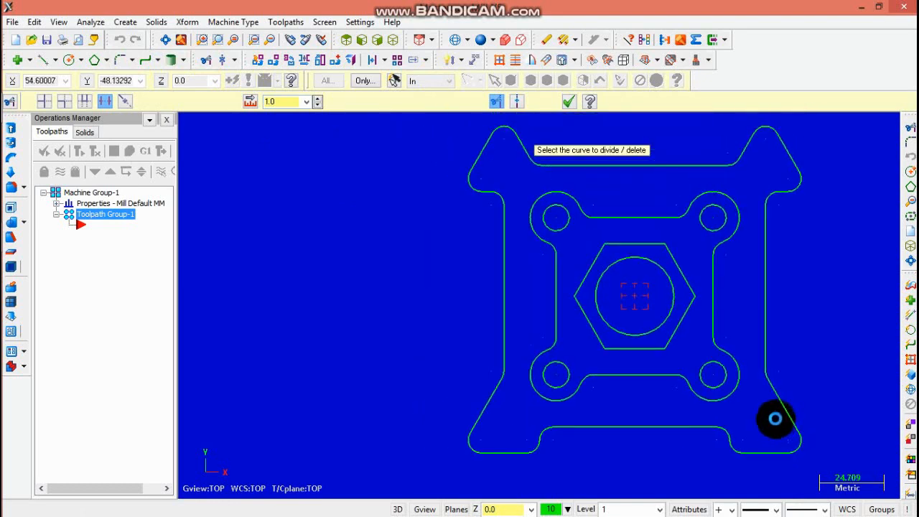
pyautogui.scroll(1, 787, 410)
pyautogui.scroll(1, 787, 410)
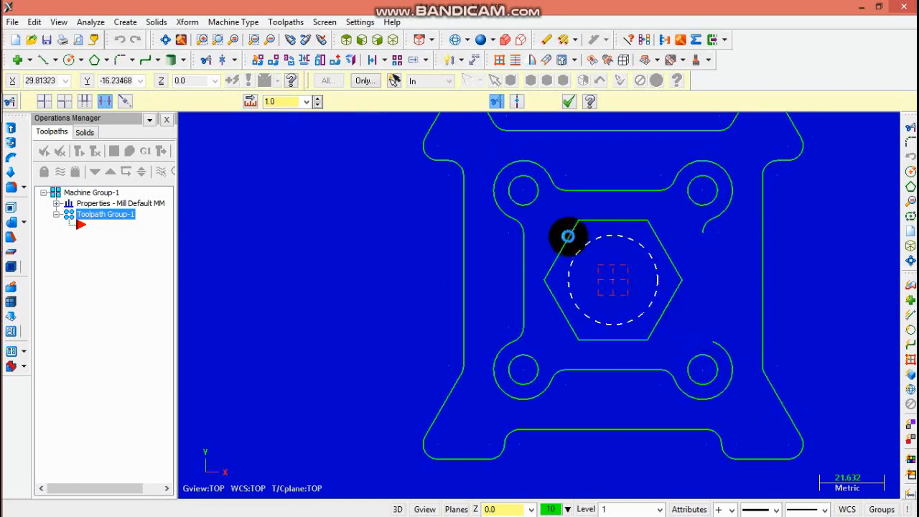
pyautogui.scroll(-2, 572, 251)
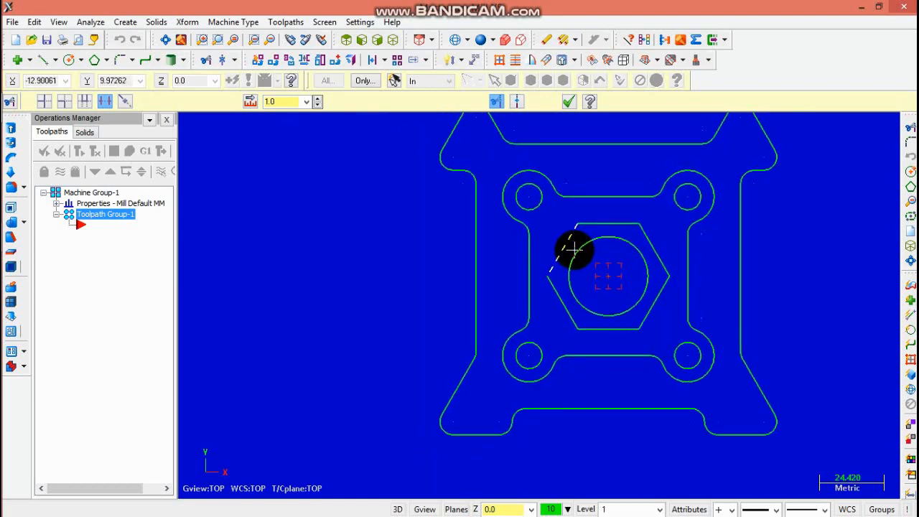
pyautogui.click(165, 41)
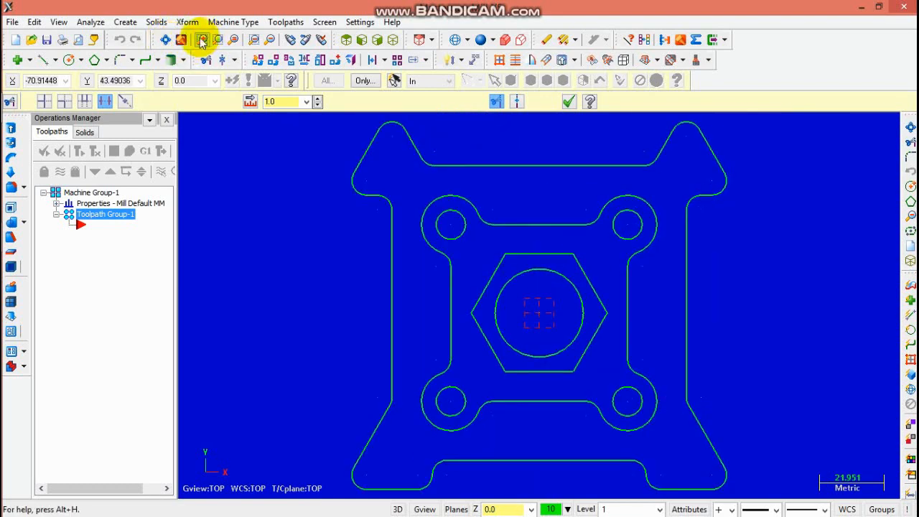
# - Define the machine group's rectangular stock from a bounding box around all entities, with a Z thickness of 15 mm
pyautogui.click(56, 204)
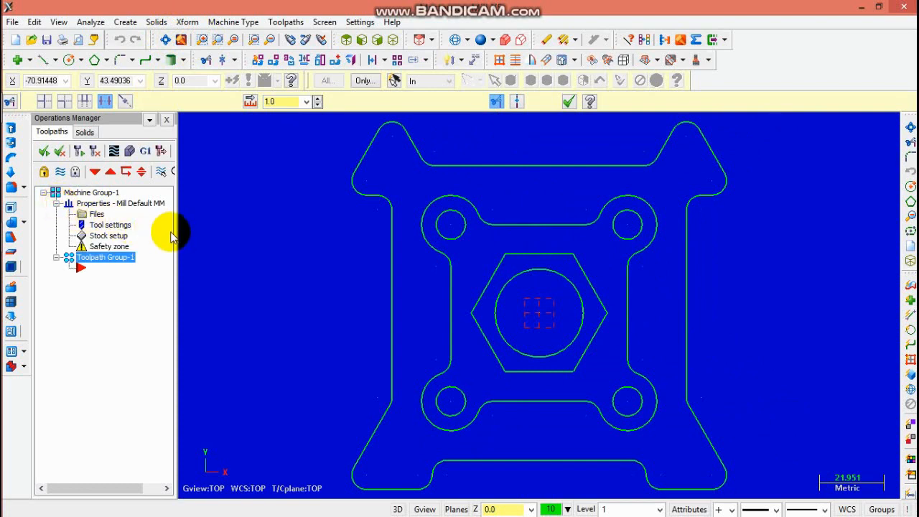
pyautogui.click(127, 247)
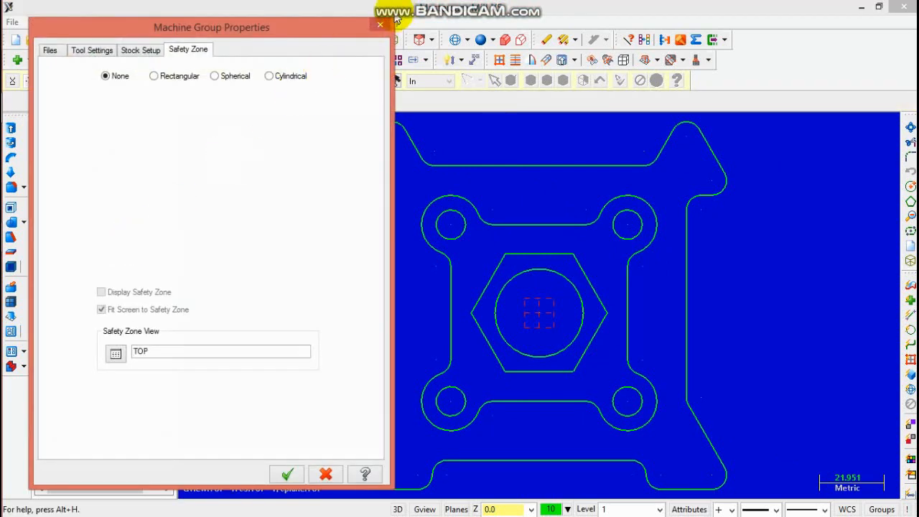
pyautogui.click(380, 26)
pyautogui.click(104, 237)
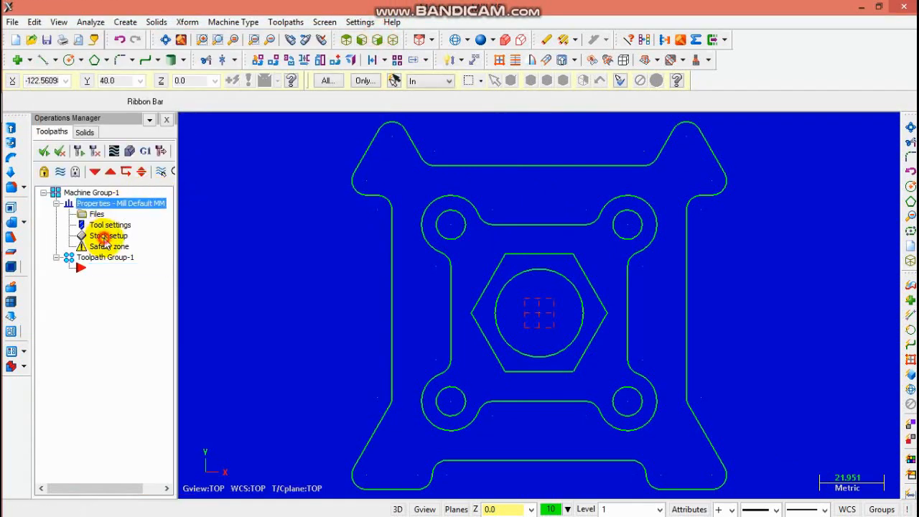
pyautogui.click(279, 419)
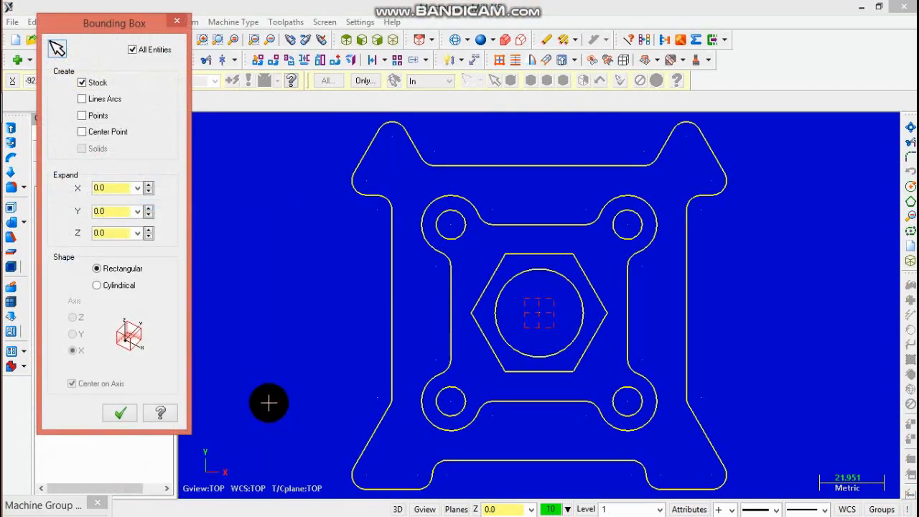
pyautogui.click(123, 271)
pyautogui.click(119, 414)
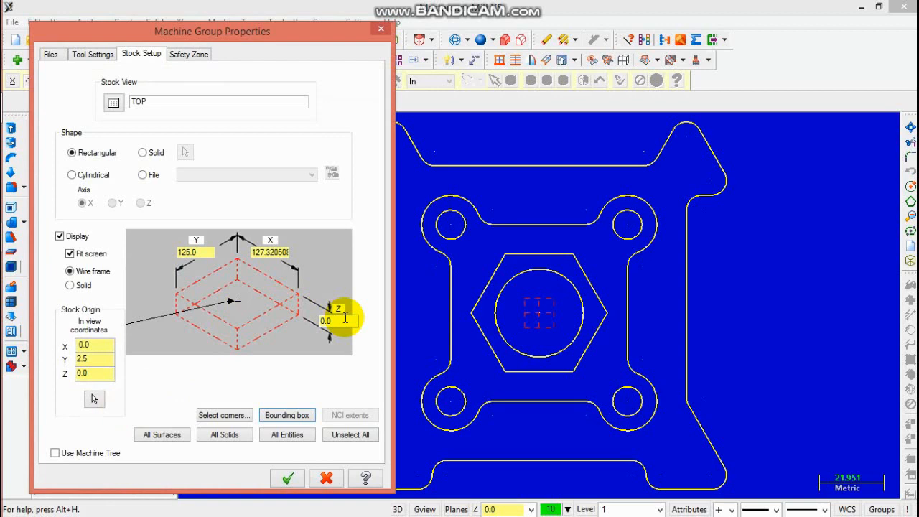
pyautogui.doubleClick(346, 319)
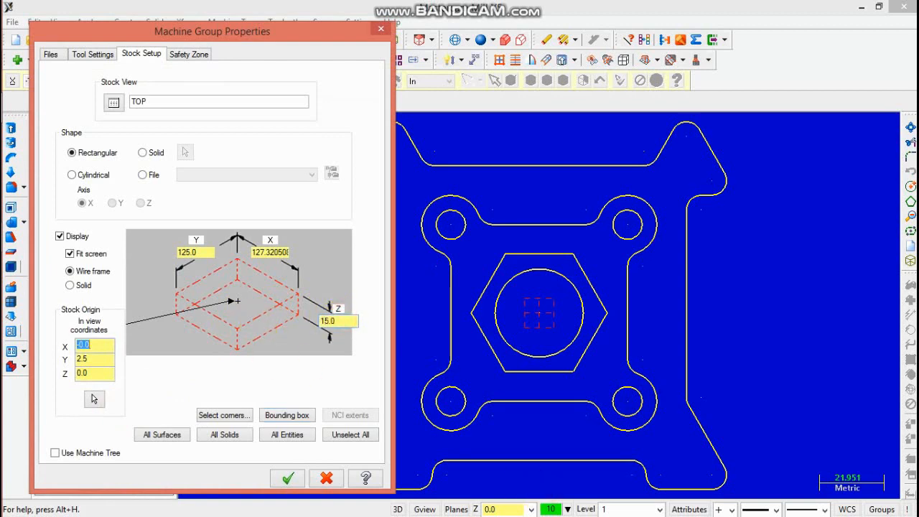
pyautogui.click(288, 477)
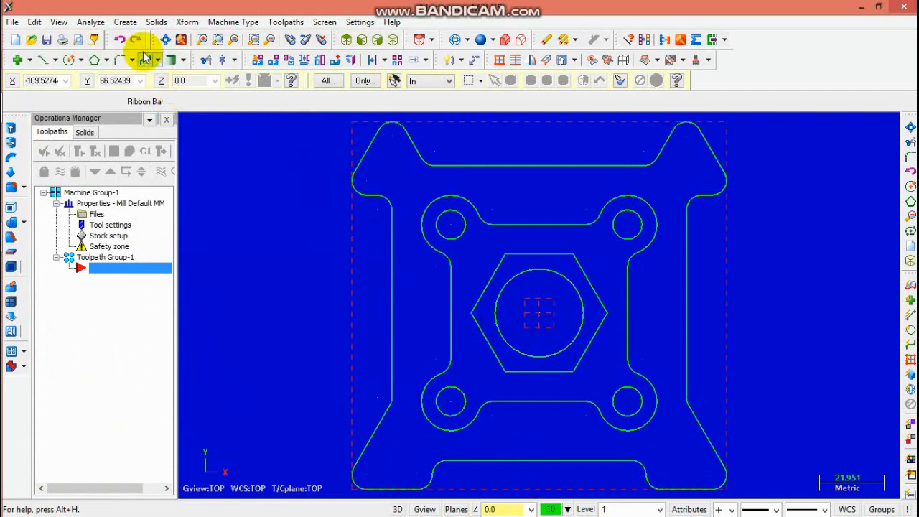
# - Draw a 15 mm diameter circle centred in each of the two upper corner triangles
pyautogui.click(69, 60)
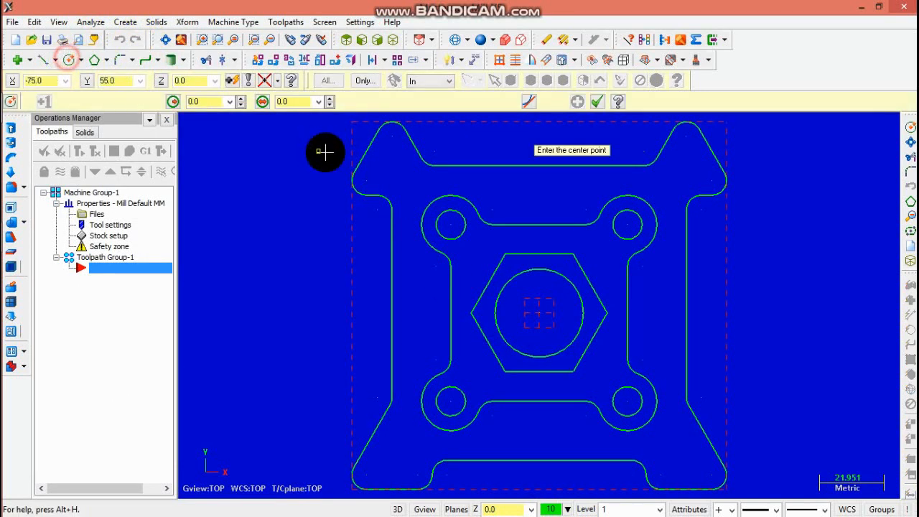
pyautogui.click(390, 167)
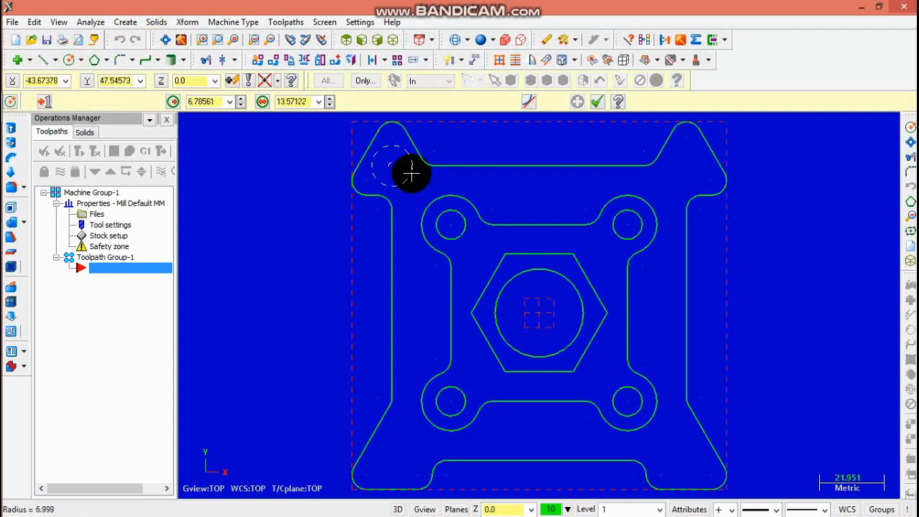
pyautogui.click(412, 173)
pyautogui.click(305, 101)
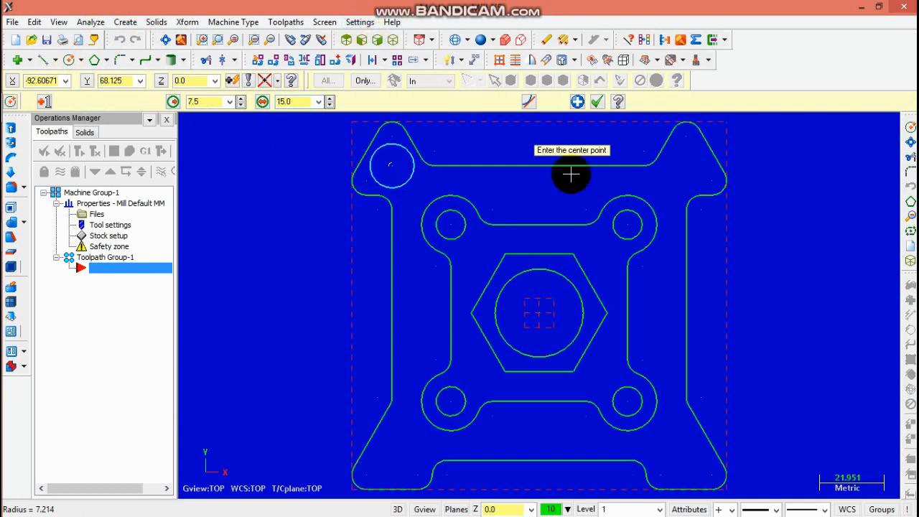
pyautogui.click(694, 170)
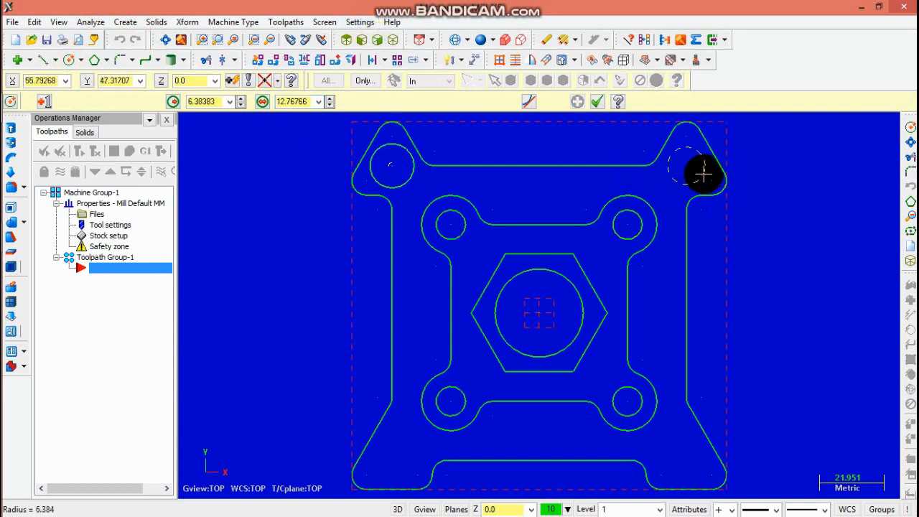
pyautogui.click(704, 172)
pyautogui.click(292, 102)
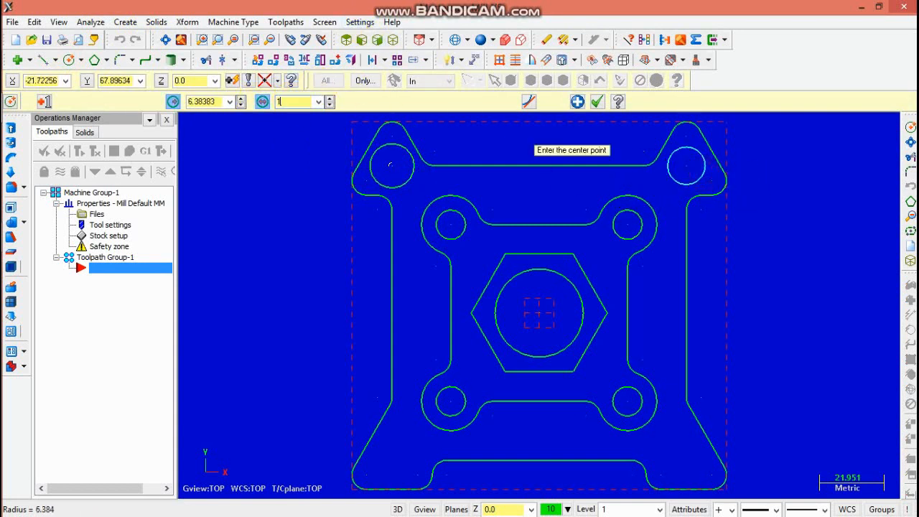
# - Draw a 15 mm diameter circle centred in each of the two lower corner triangles
pyautogui.click(686, 465)
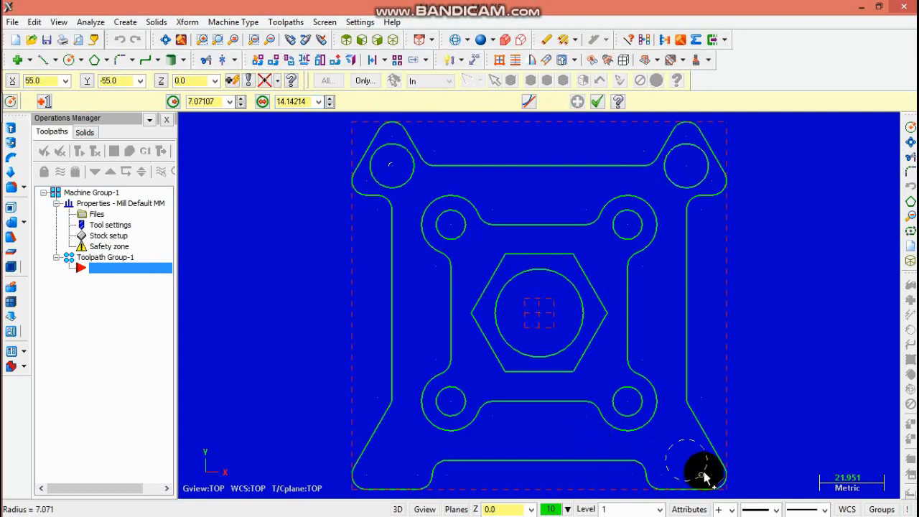
pyautogui.click(704, 477)
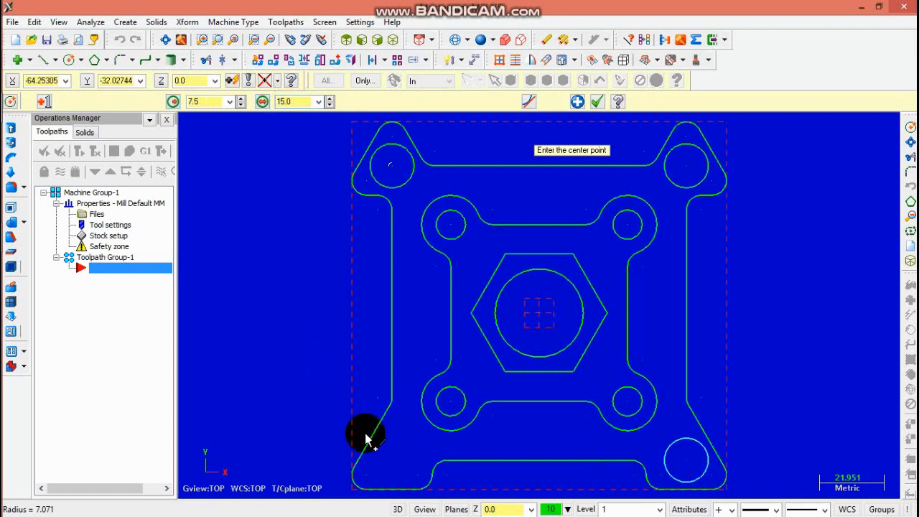
pyautogui.click(390, 458)
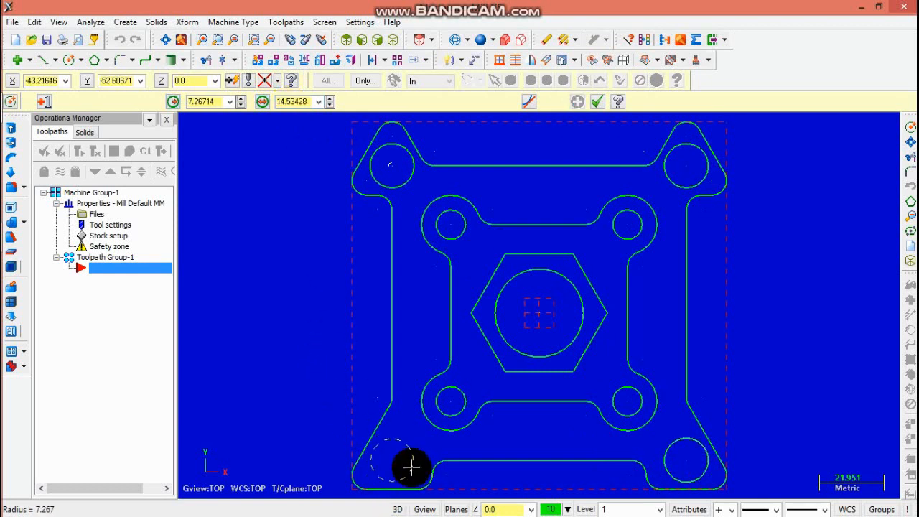
pyautogui.click(410, 467)
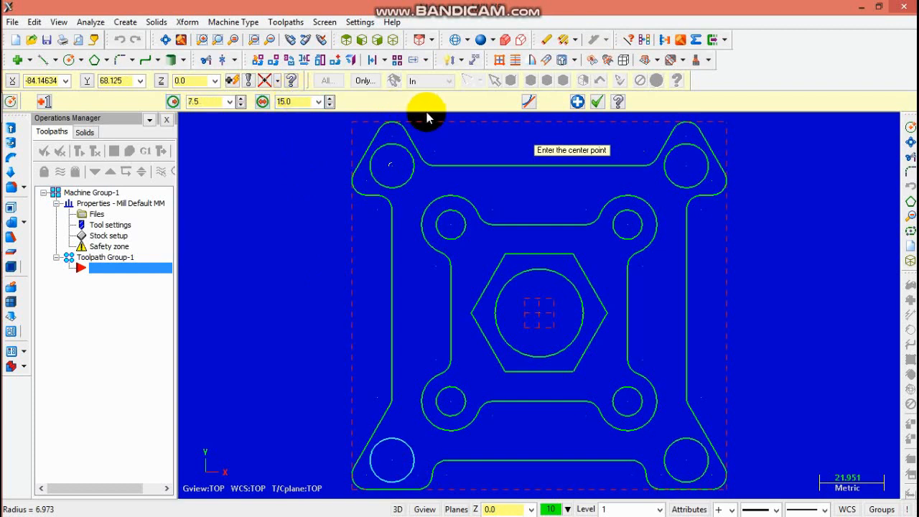
pyautogui.click(596, 101)
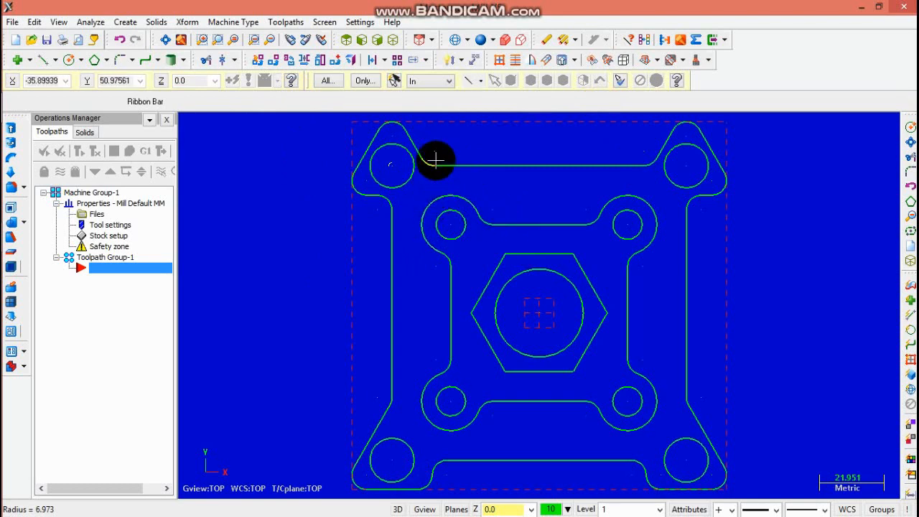
# - Create a 2D contour toolpath chained on the part's outer profile, accepting the proposed NC file name
pyautogui.scroll(-1, 402, 144)
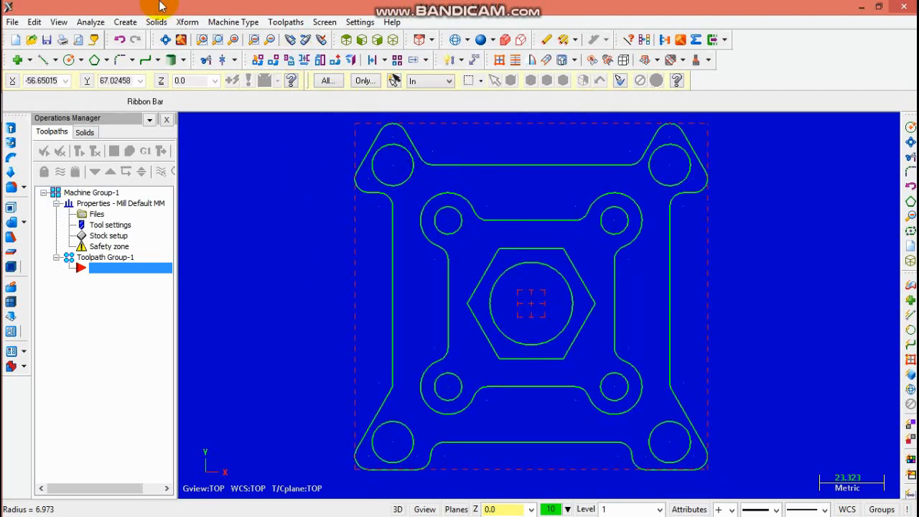
pyautogui.click(285, 22)
pyautogui.click(306, 81)
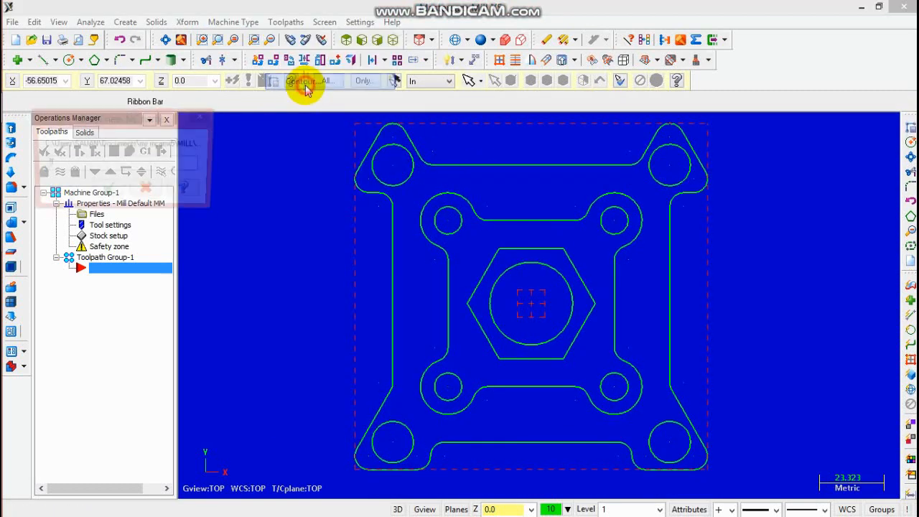
pyautogui.click(117, 190)
pyautogui.click(390, 272)
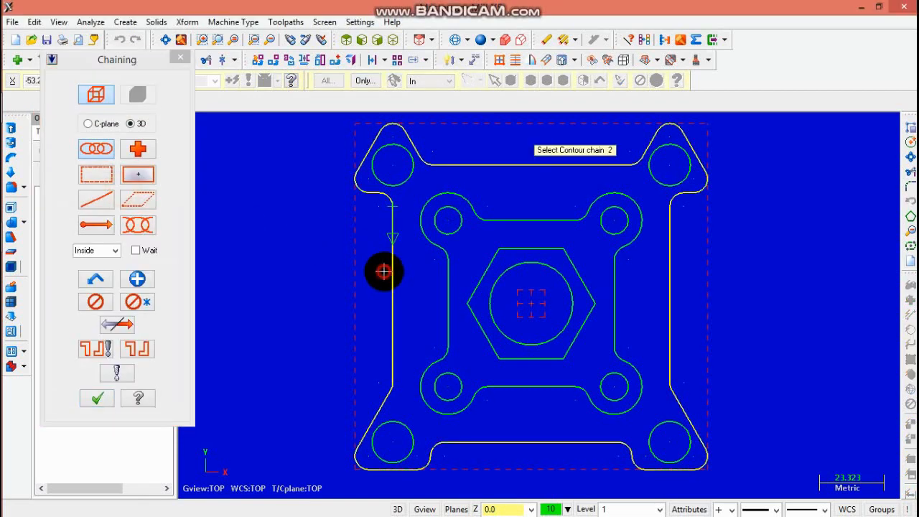
pyautogui.click(96, 400)
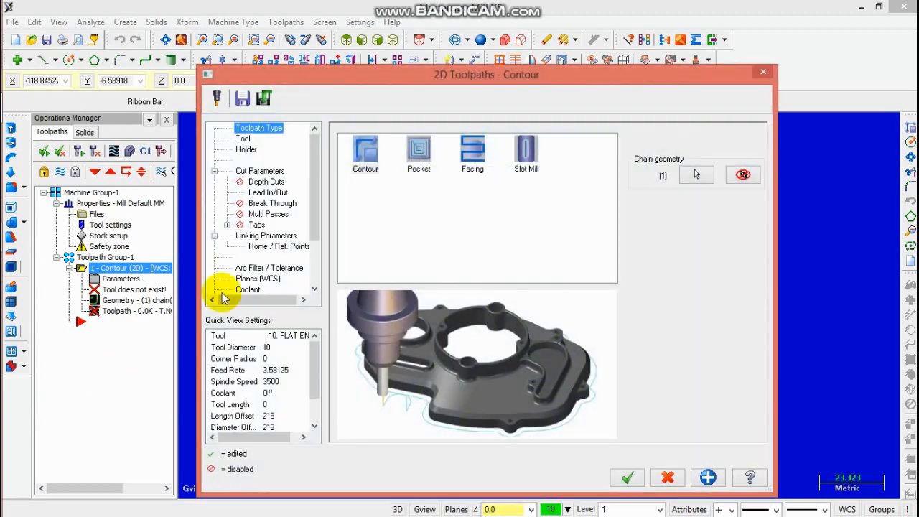
# - Assign the 10 mm flat endmill, number 219, from the tool library to the contour toolpath
pyautogui.click(243, 139)
pyautogui.click(366, 350)
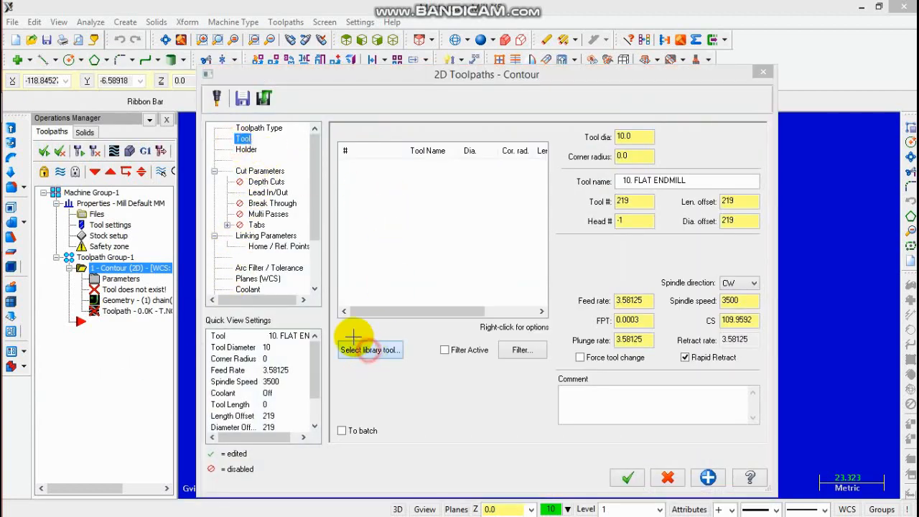
pyautogui.click(260, 316)
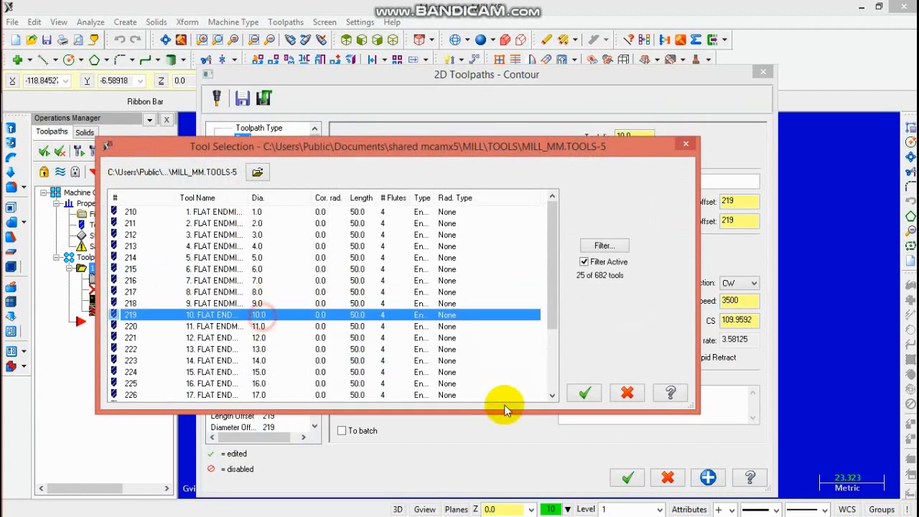
pyautogui.click(579, 393)
# - Enable depth cuts with a max rough step of 1 mm, and enable multi passes for the contour toolpath
pyautogui.click(254, 171)
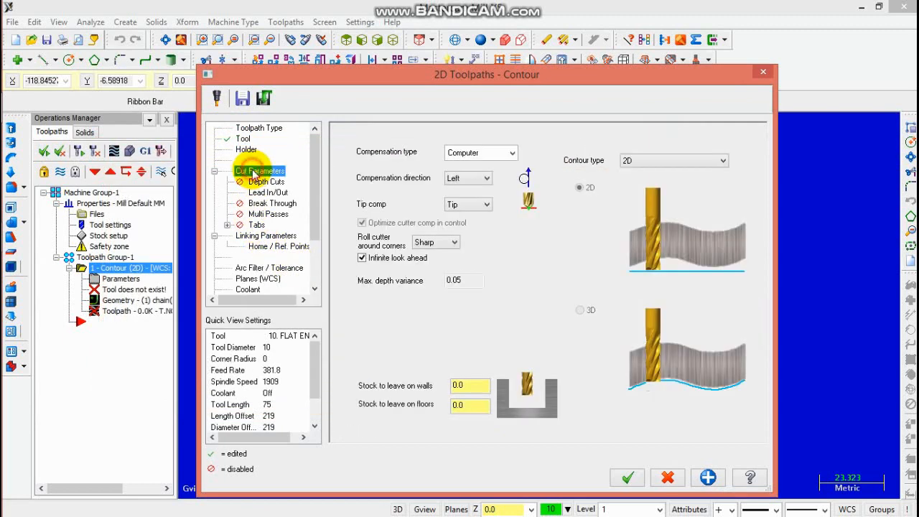
pyautogui.click(258, 214)
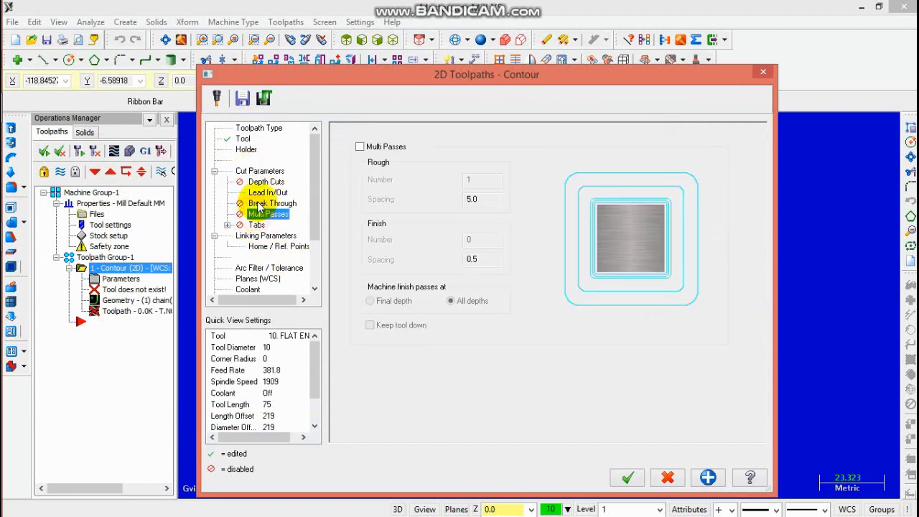
pyautogui.click(276, 204)
pyautogui.click(257, 184)
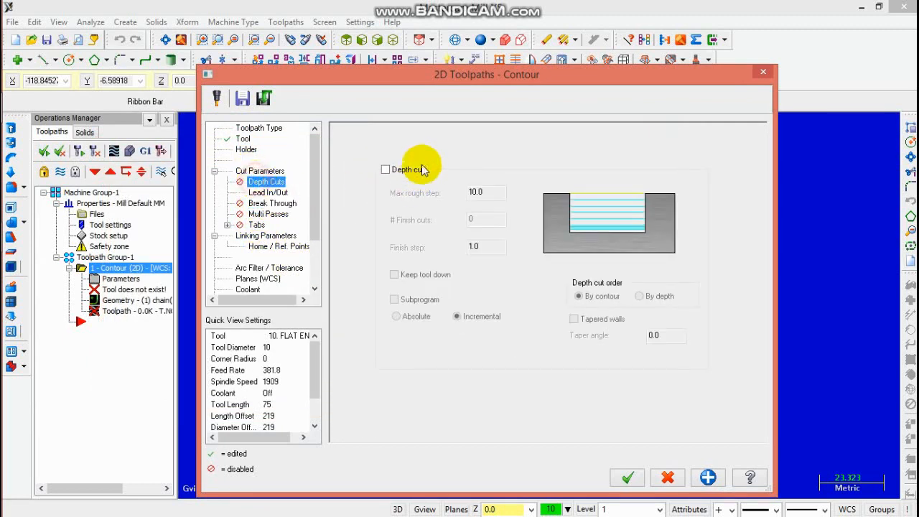
pyautogui.click(386, 169)
pyautogui.doubleClick(492, 191)
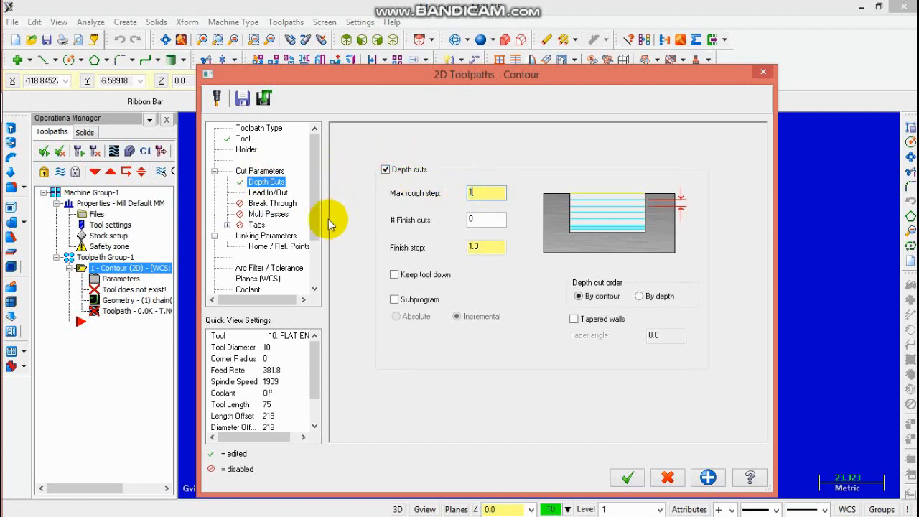
pyautogui.click(270, 214)
pyautogui.click(360, 147)
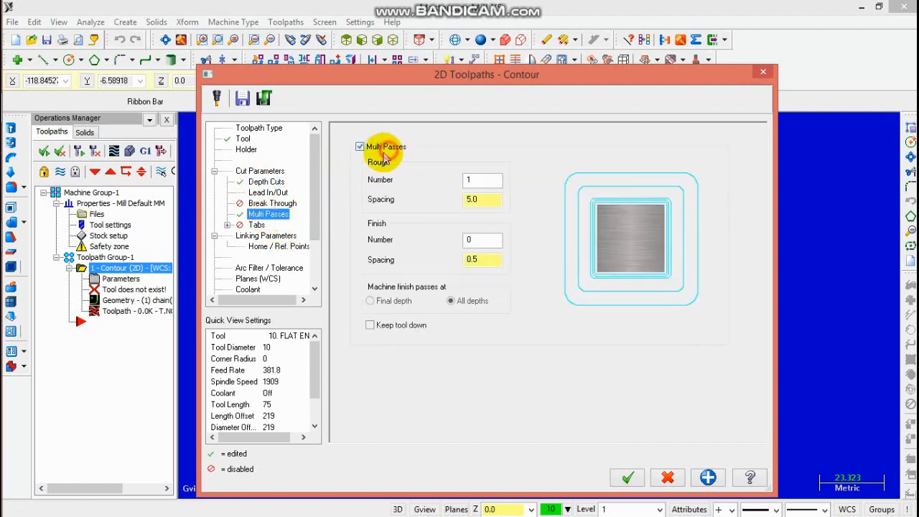
# - Set the contour's incremental cutting depth to -15 mm and generate the toolpath
pyautogui.click(266, 236)
pyautogui.doubleClick(568, 397)
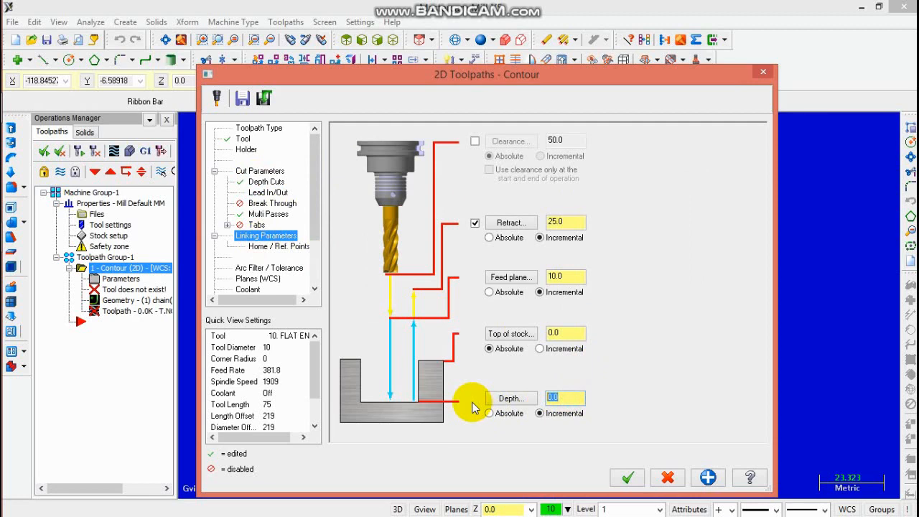
pyautogui.click(635, 473)
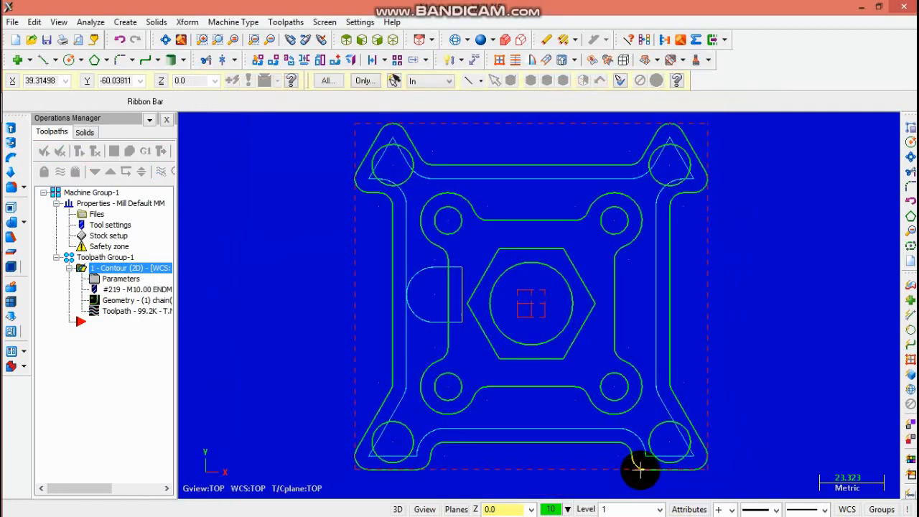
# - Reopen the contour operation's parameters and set the compensation direction to Right
pyautogui.click(114, 278)
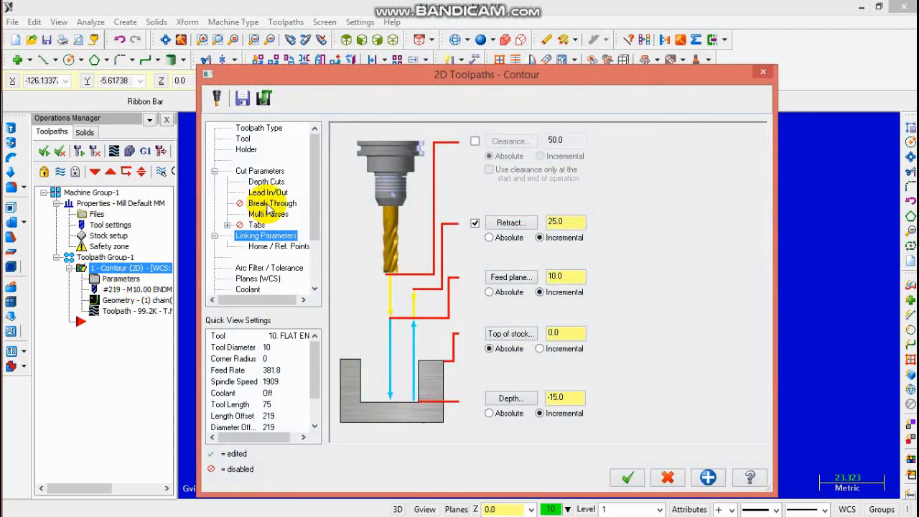
pyautogui.click(247, 173)
pyautogui.click(470, 179)
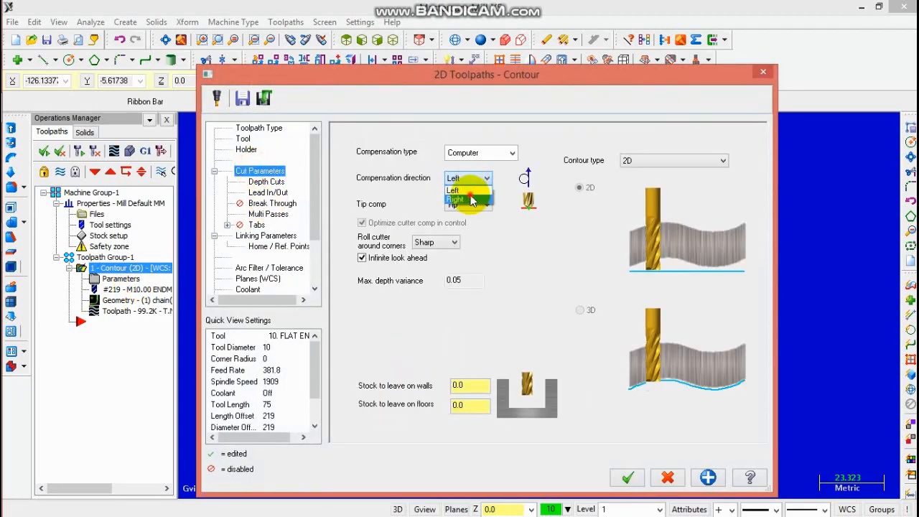
pyautogui.click(472, 200)
# - Set the contour's multi passes to 12 roughing passes with 3 mm spacing and accept the parameters
pyautogui.click(268, 214)
pyautogui.click(360, 147)
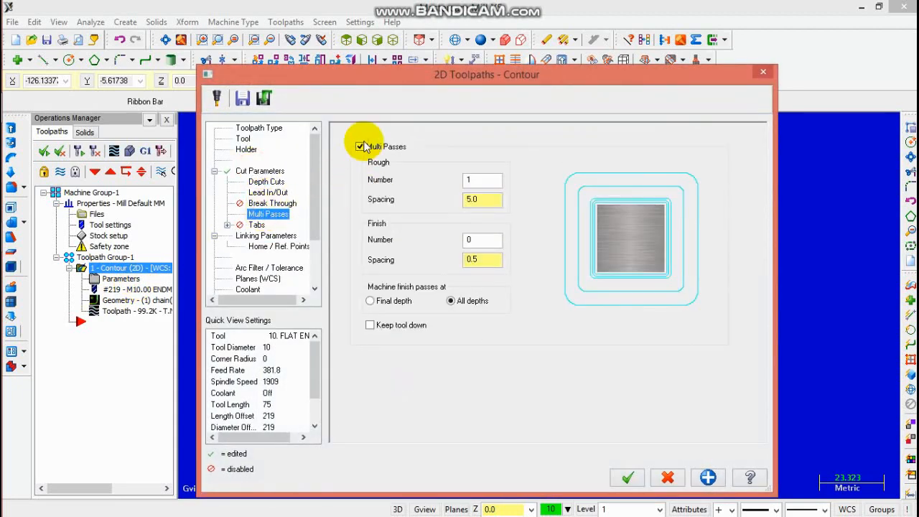
pyautogui.doubleClick(479, 199)
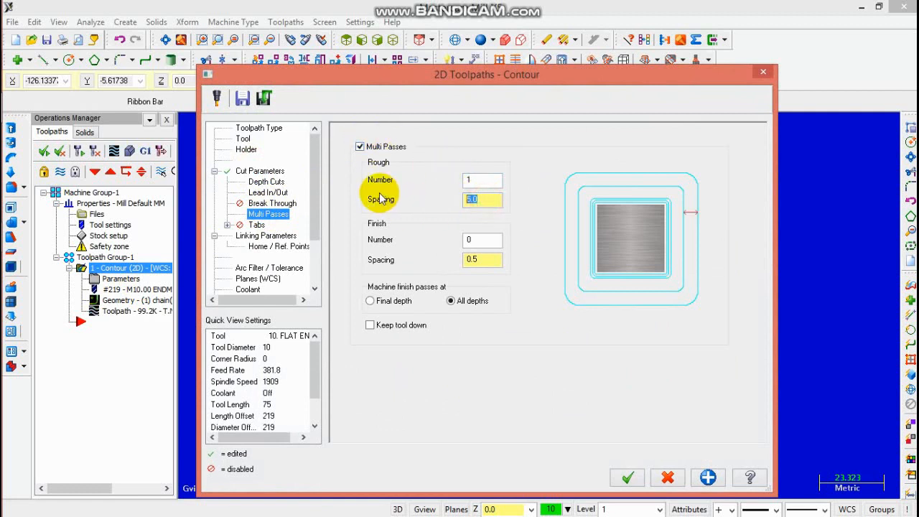
pyautogui.write('3')
pyautogui.doubleClick(476, 180)
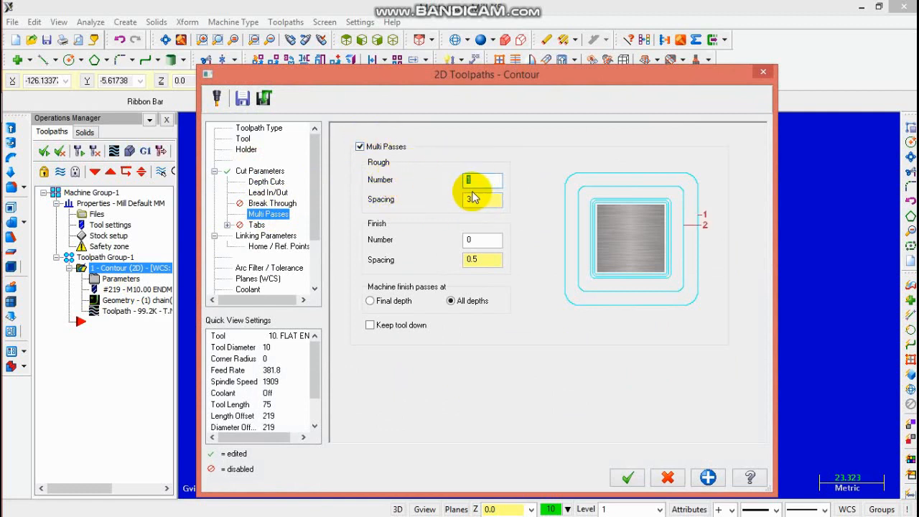
pyautogui.write('2')
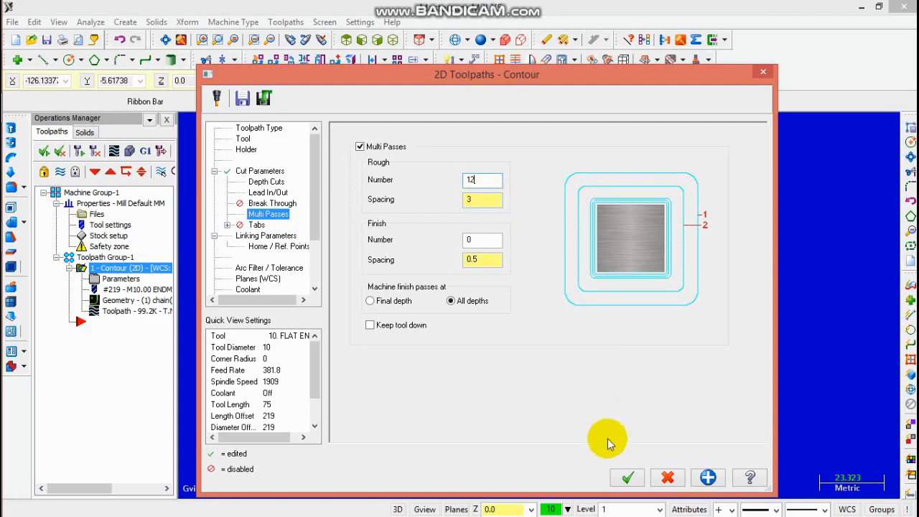
pyautogui.click(627, 477)
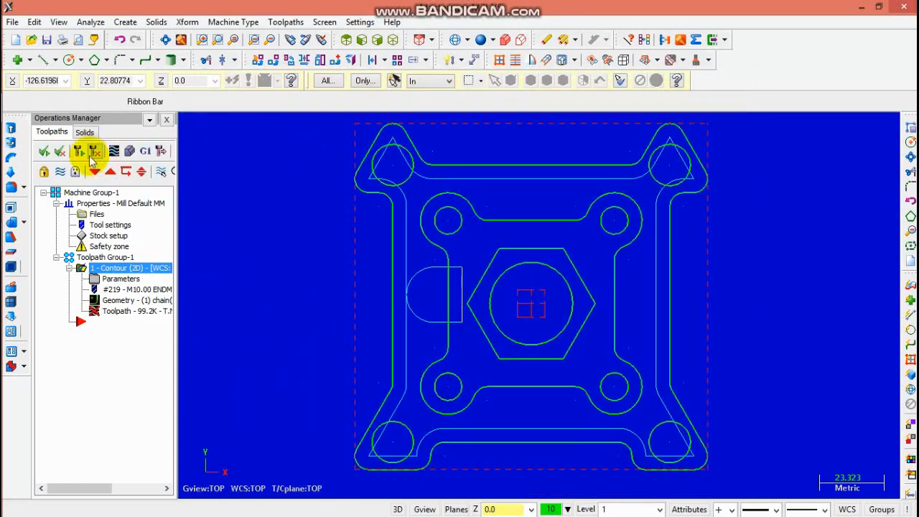
# - Regenerate the edited contour operation and inspect its toolpath in a tilted view and the top view
pyautogui.click(78, 151)
pyautogui.moveTo(348, 347); pyautogui.dragTo(361, 361, button='middle')
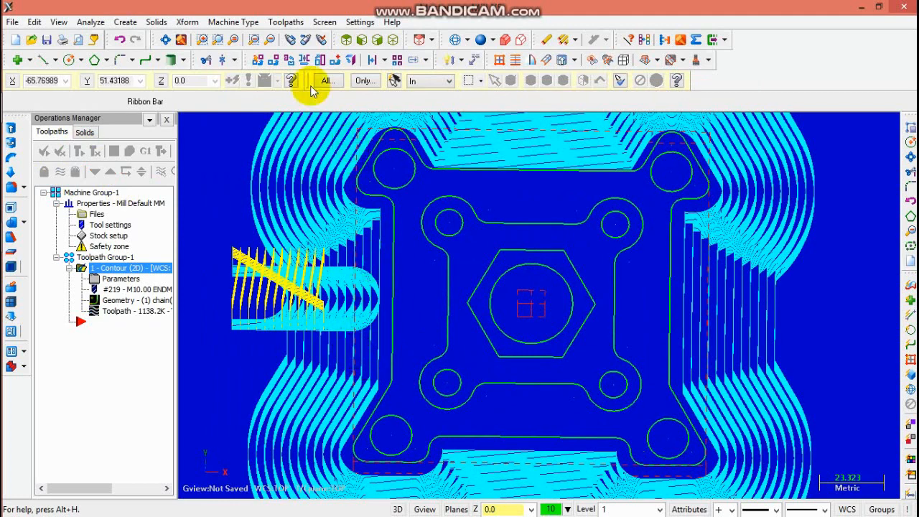
pyautogui.click(350, 41)
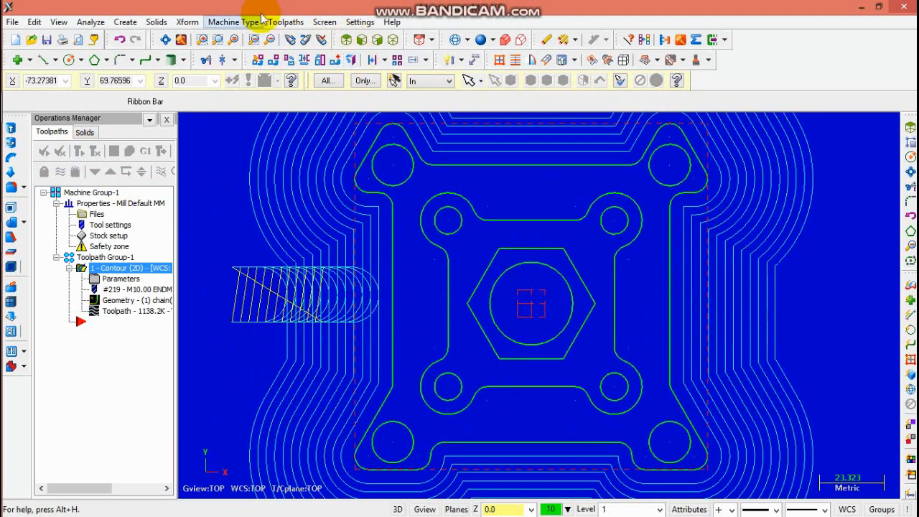
# - Create a second contour operation chained on the inner rounded profile around the four small holes
pyautogui.click(287, 21)
pyautogui.click(299, 81)
pyautogui.click(443, 281)
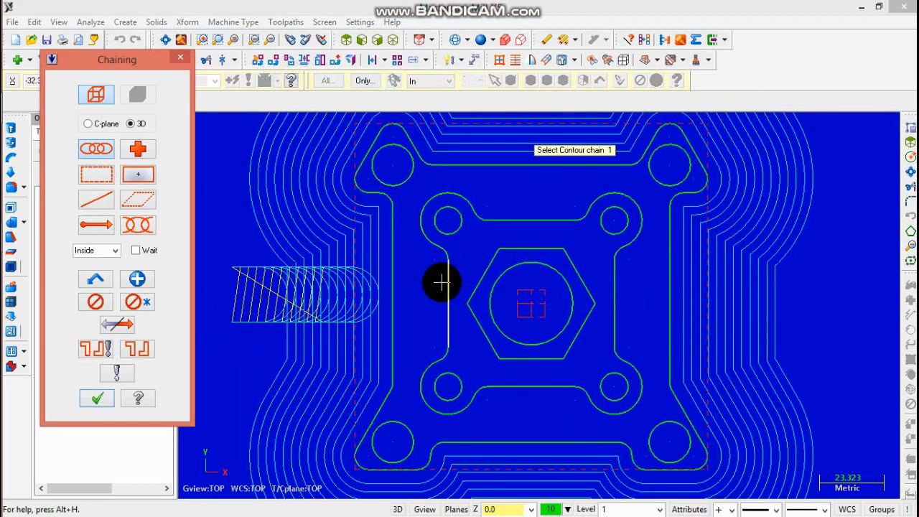
pyautogui.click(97, 397)
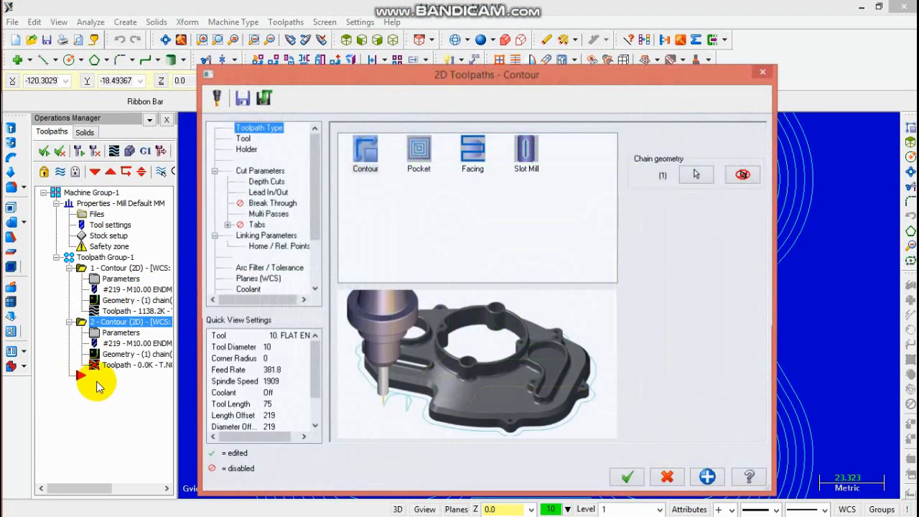
# - Disable multi passes for the inner profile contour, set its incremental depth to -10 mm, and accept the parameters
pyautogui.click(242, 139)
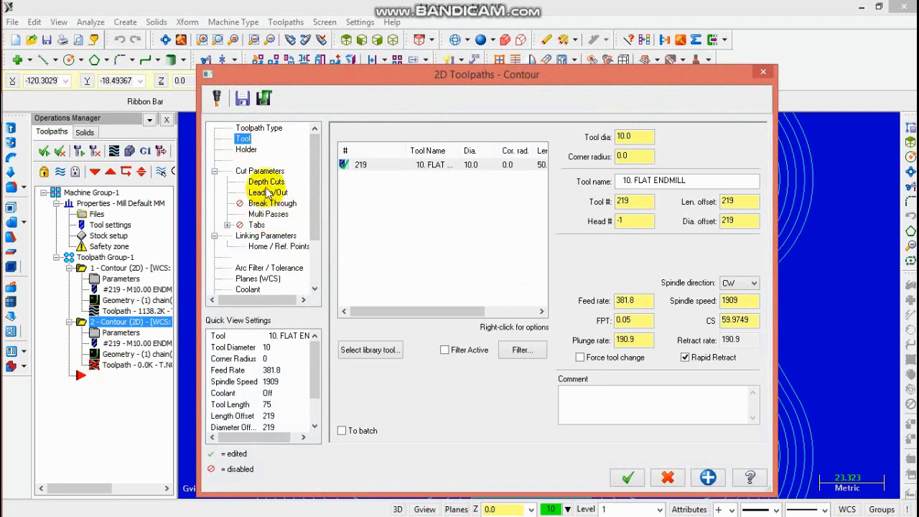
pyautogui.click(265, 214)
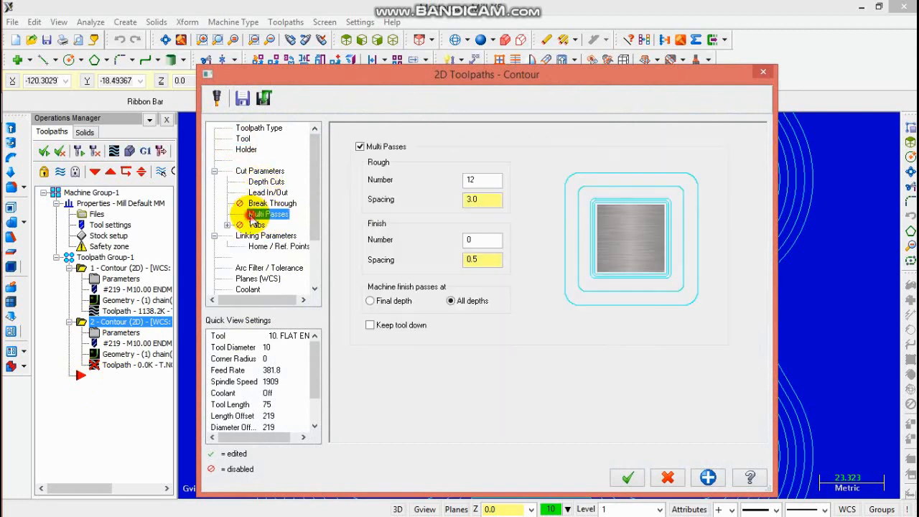
pyautogui.click(361, 147)
pyautogui.click(265, 236)
pyautogui.doubleClick(560, 397)
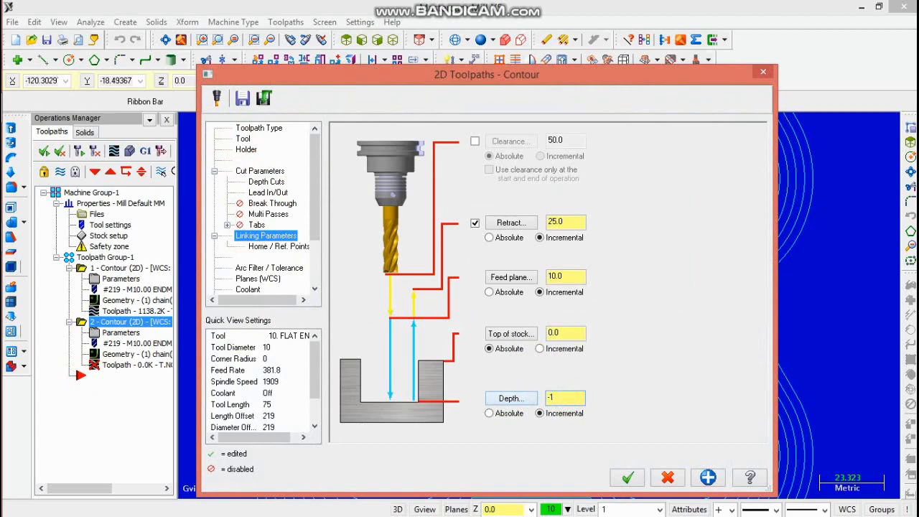
pyautogui.click(627, 478)
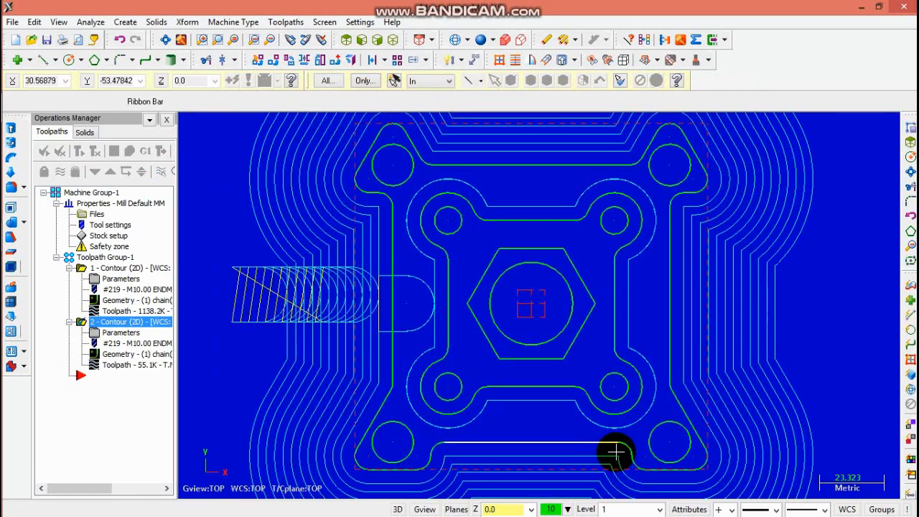
# - Enable multi passes with 10 roughing passes for the inner profile contour and regenerate its toolpath
pyautogui.click(119, 332)
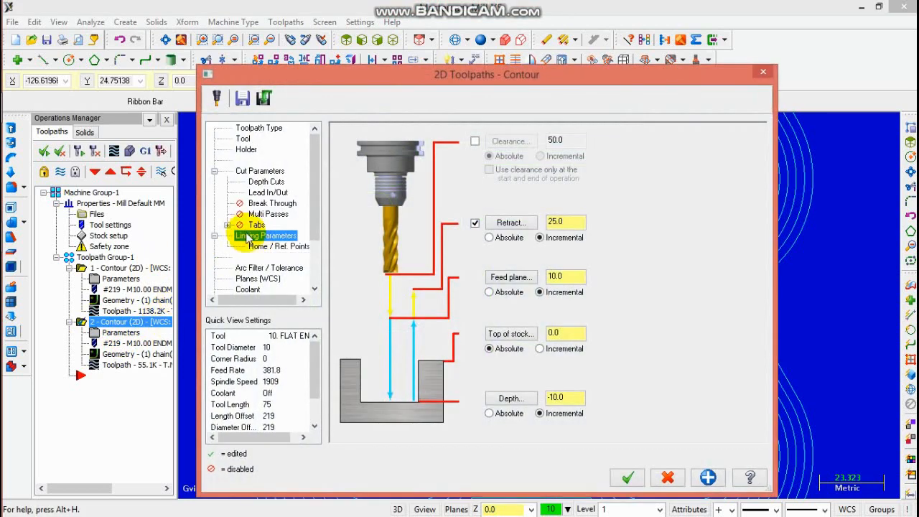
pyautogui.click(252, 214)
pyautogui.click(359, 147)
pyautogui.doubleClick(492, 181)
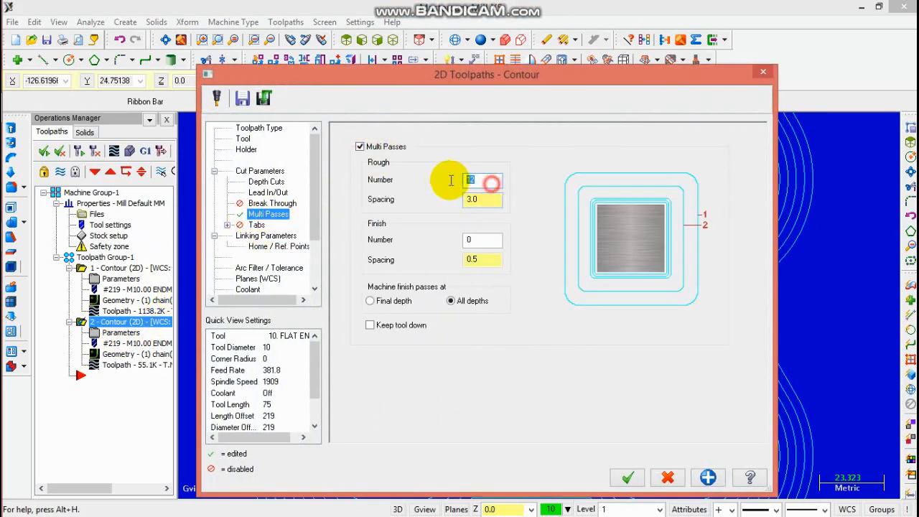
pyautogui.write('10')
pyautogui.click(628, 480)
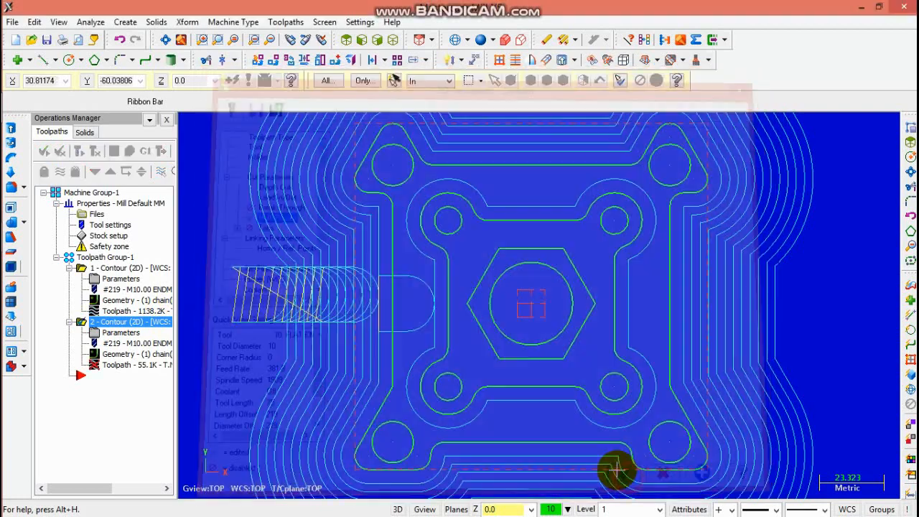
pyautogui.click(80, 151)
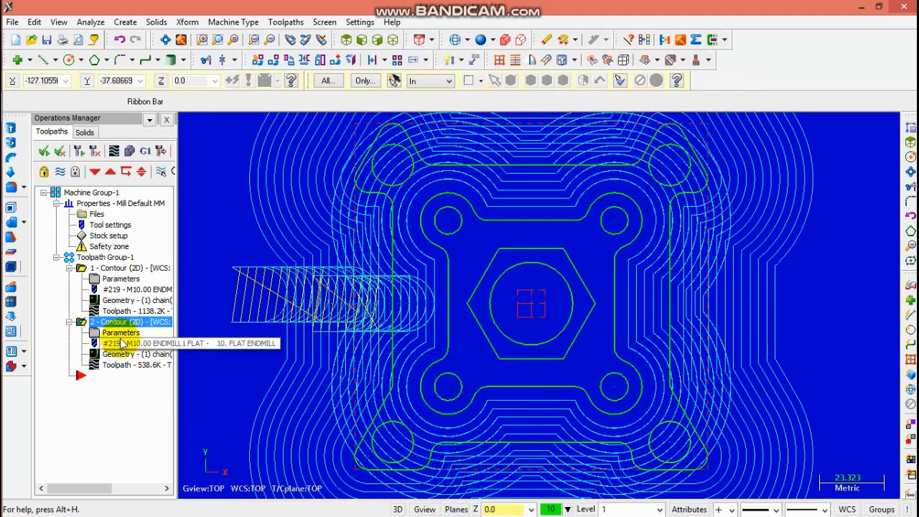
# - Set the inner profile contour's roughing passes to 12 and regenerate its toolpath
pyautogui.click(156, 323)
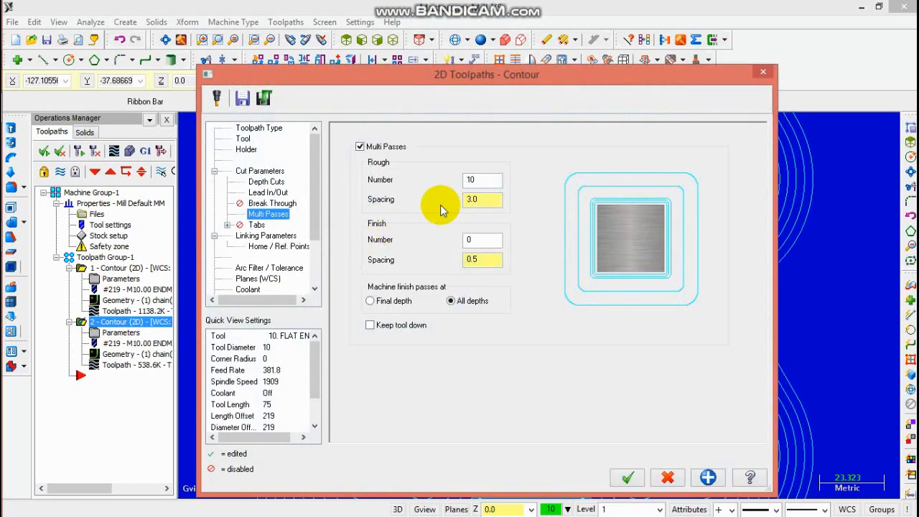
pyautogui.write('12')
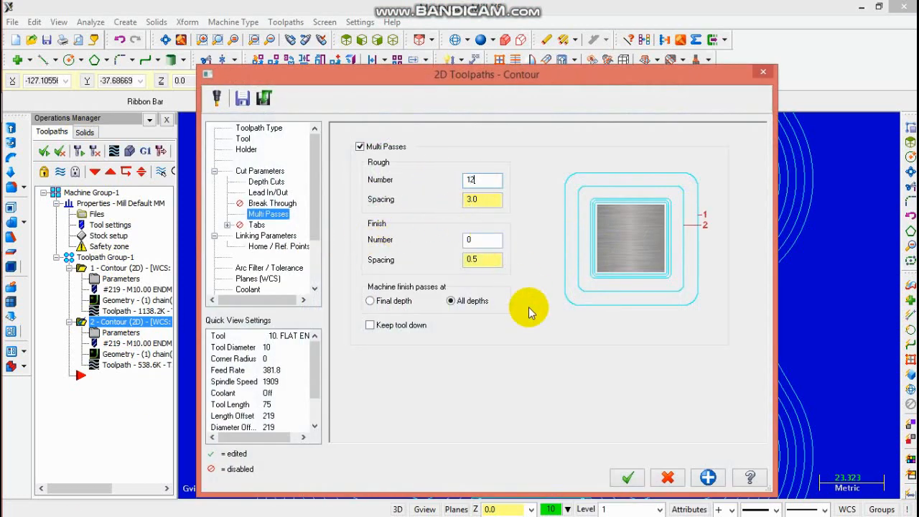
pyautogui.click(619, 478)
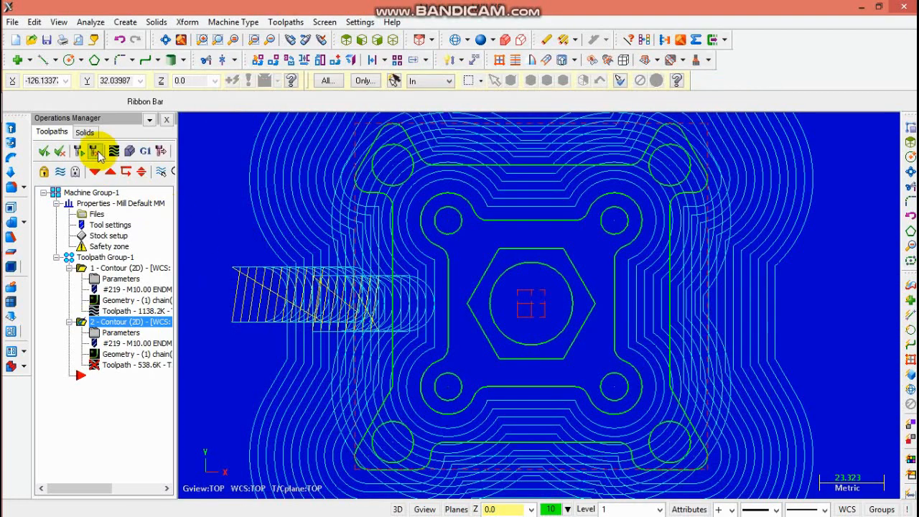
pyautogui.click(80, 150)
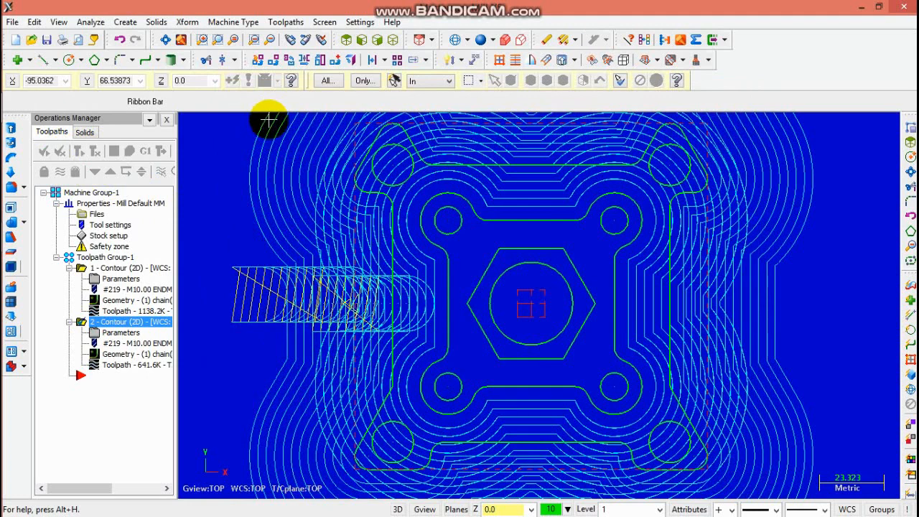
# - Create a third contour operation chained on the central hexagon
pyautogui.click(277, 23)
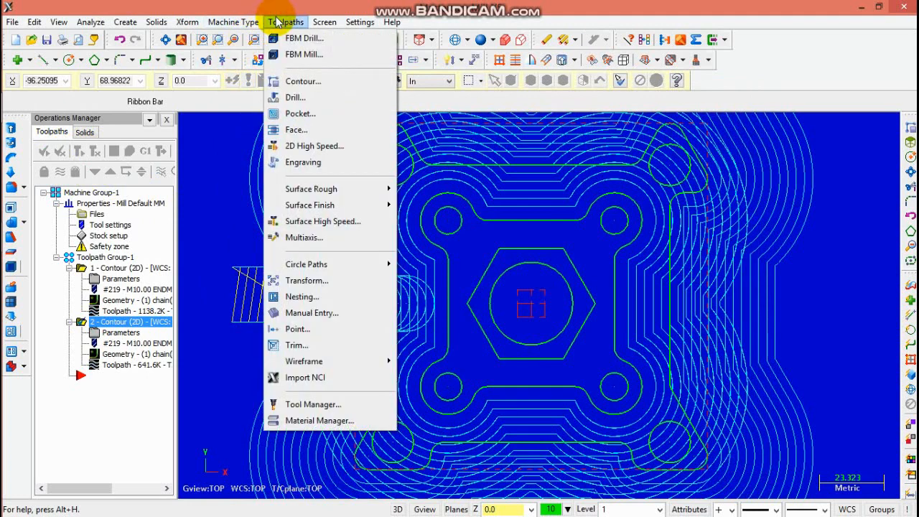
pyautogui.click(304, 81)
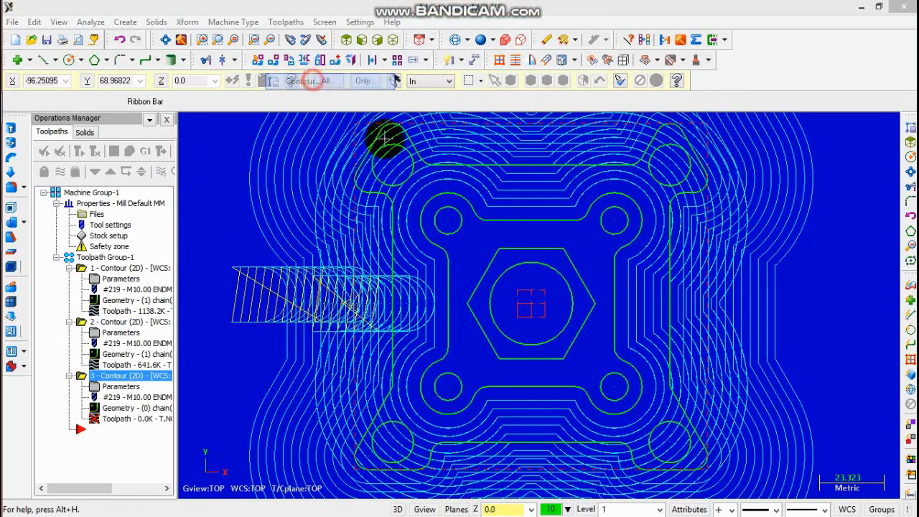
pyautogui.click(478, 286)
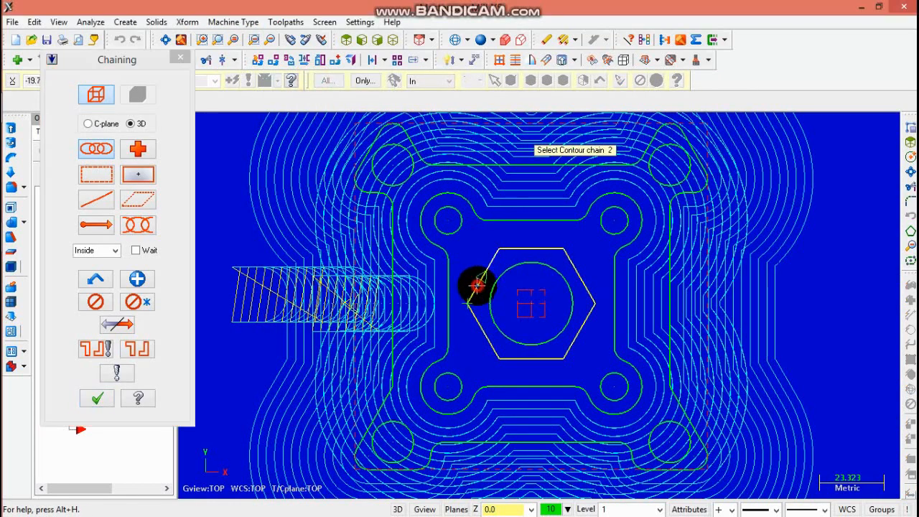
pyautogui.click(98, 403)
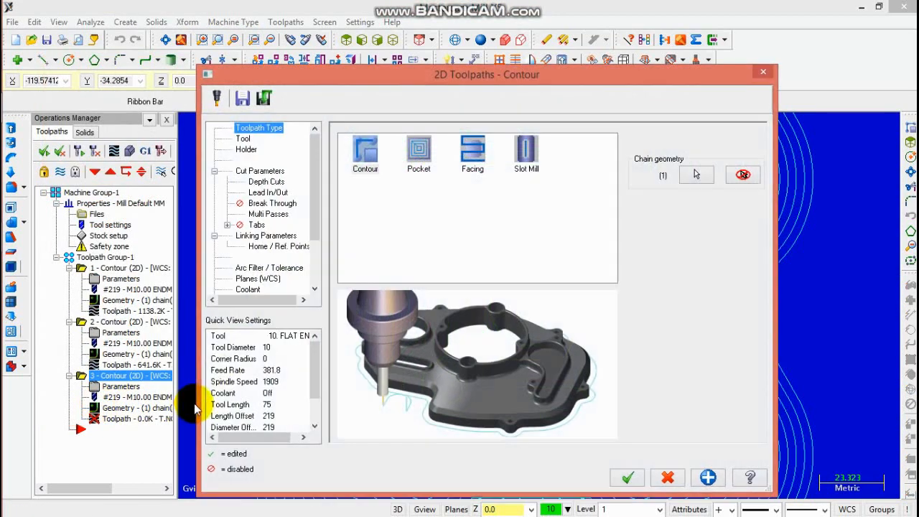
# - Disable multi passes for the hexagon contour, set its incremental depth to -5 mm, and accept the parameters
pyautogui.click(267, 214)
pyautogui.click(360, 148)
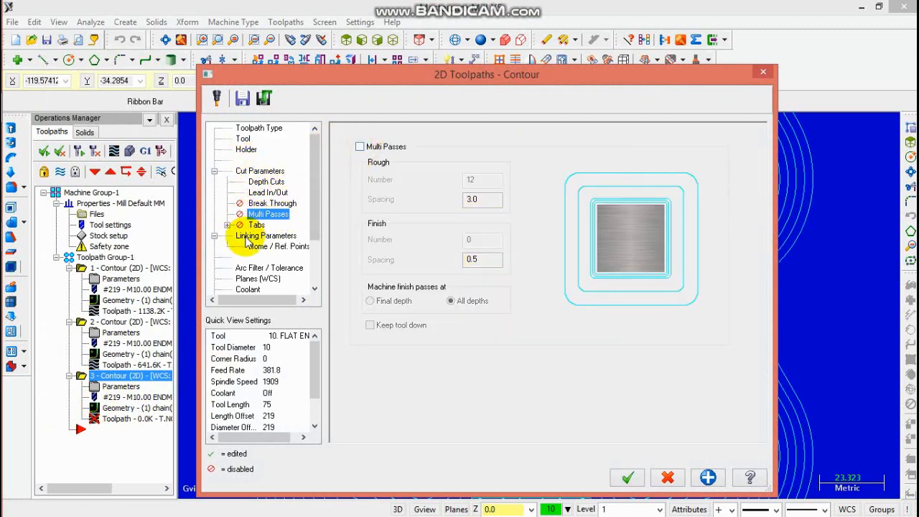
pyautogui.click(246, 238)
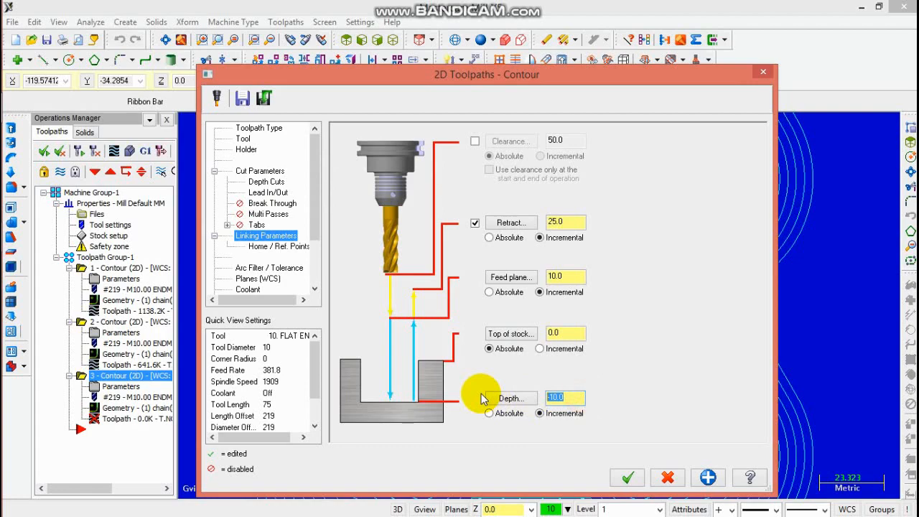
pyautogui.click(628, 479)
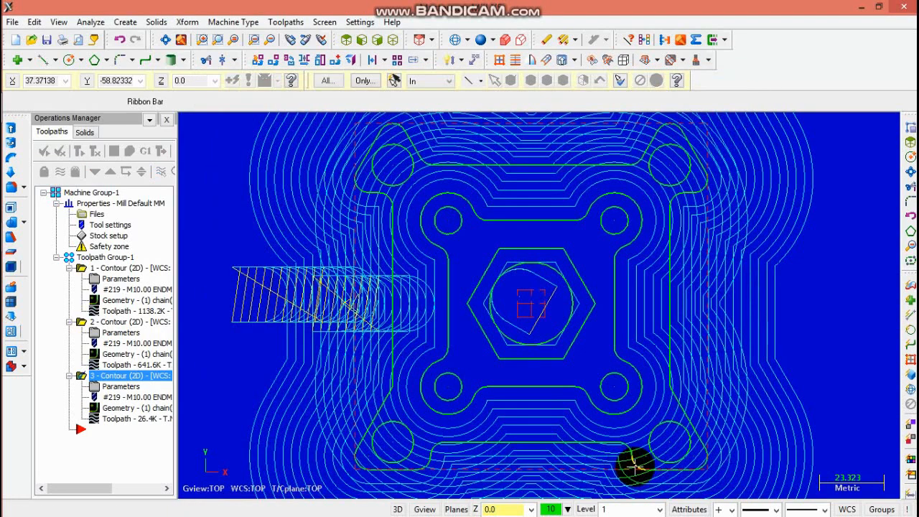
# - Reopen the hexagon contour's parameters and set the compensation direction to Left
pyautogui.click(122, 386)
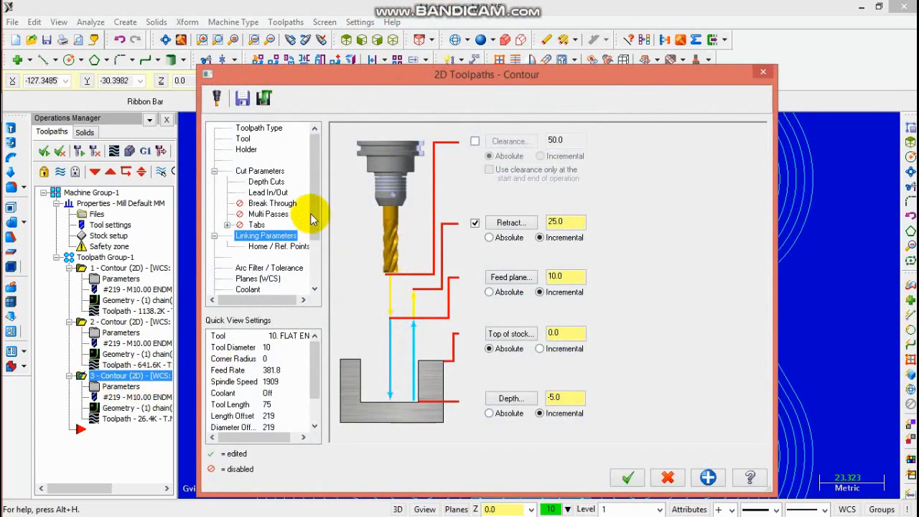
pyautogui.click(260, 183)
pyautogui.click(266, 172)
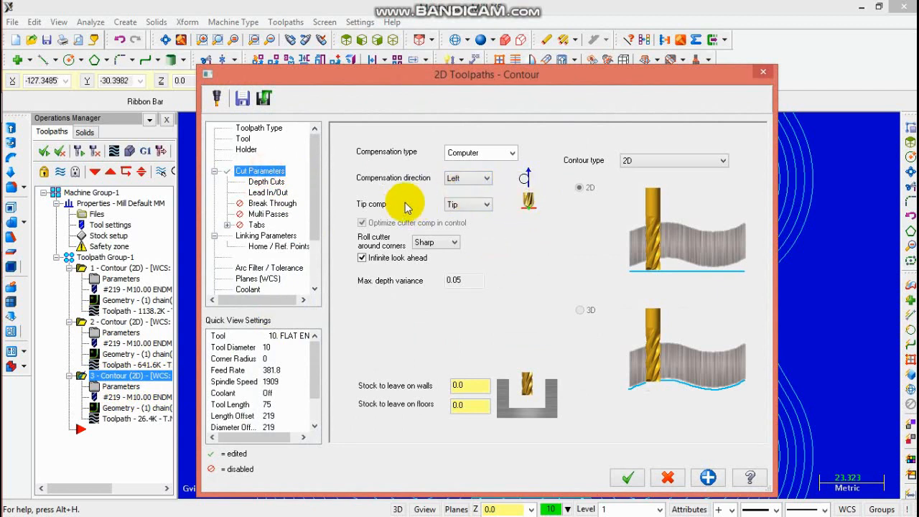
# - Enable multi passes for the hexagon contour, change the number of roughing passes, and regenerate its toolpath
pyautogui.click(267, 213)
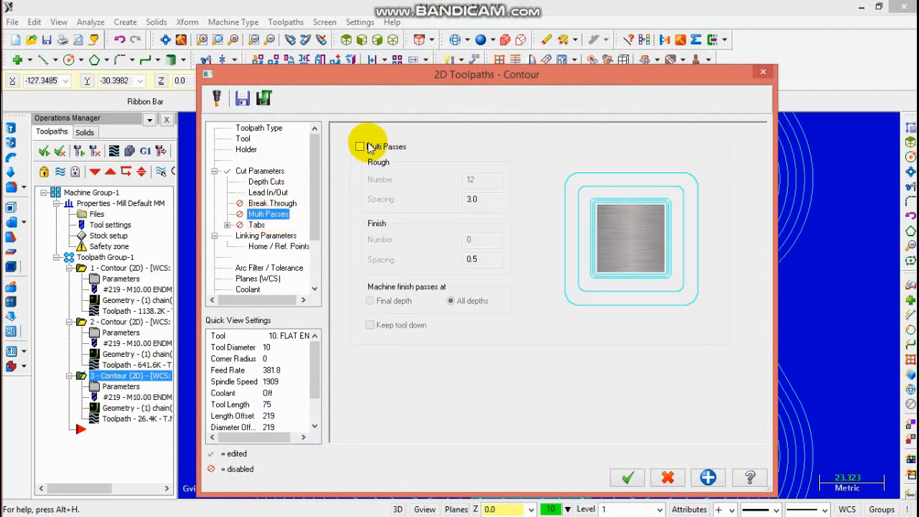
pyautogui.click(360, 146)
pyautogui.click(479, 181)
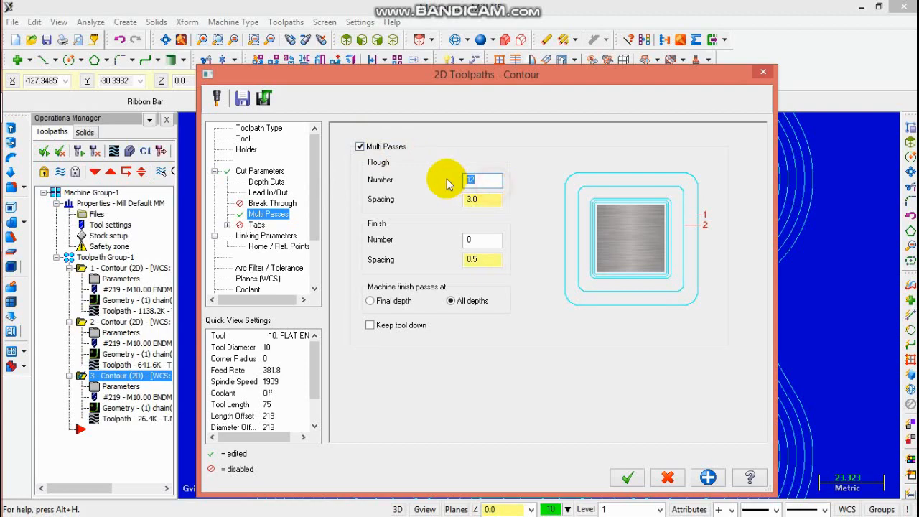
pyautogui.click(630, 478)
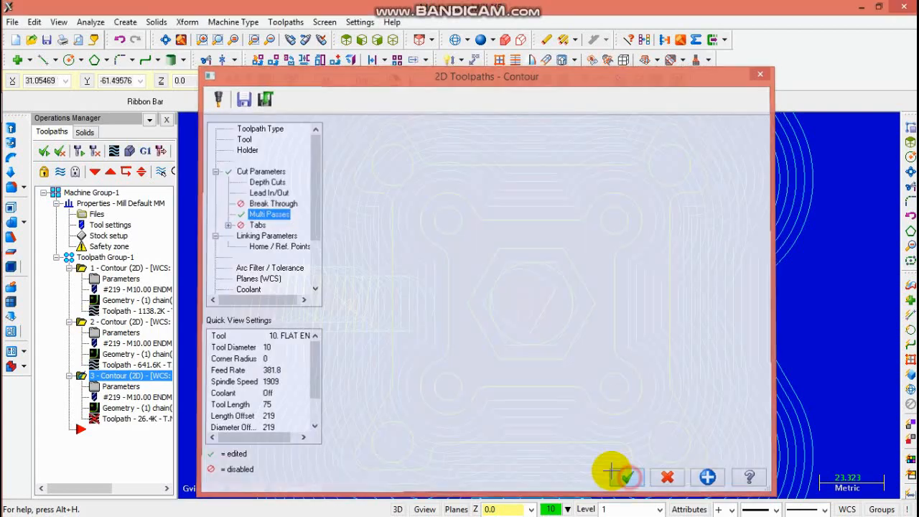
pyautogui.click(80, 155)
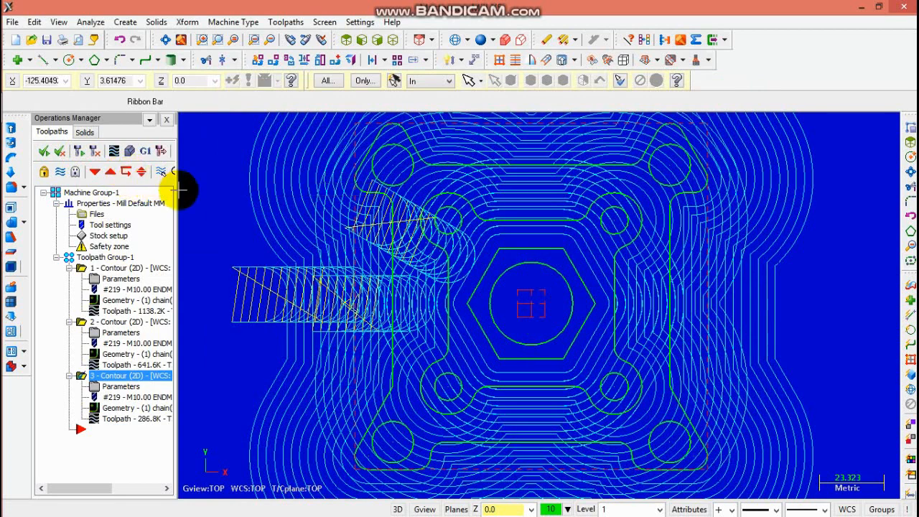
# - Create a pocket operation chained on the four large corner holes and the central circle
pyautogui.click(287, 22)
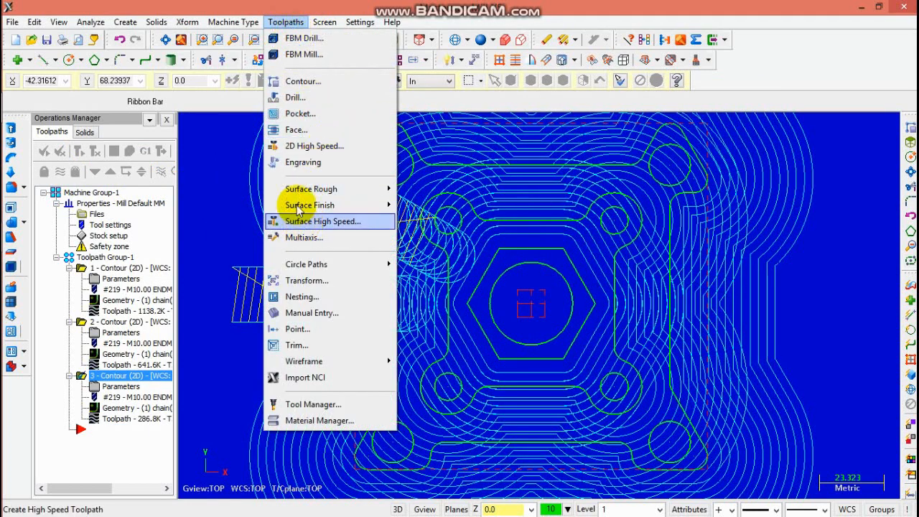
pyautogui.click(300, 115)
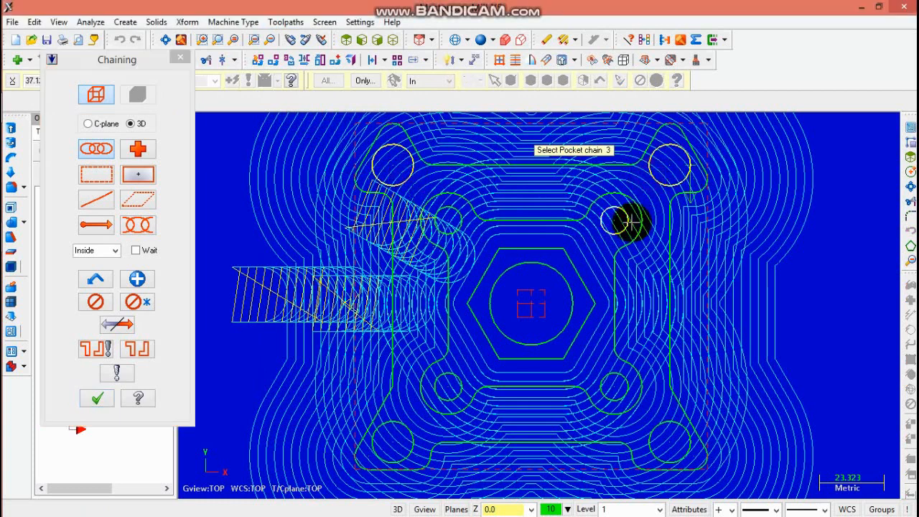
pyautogui.click(669, 429)
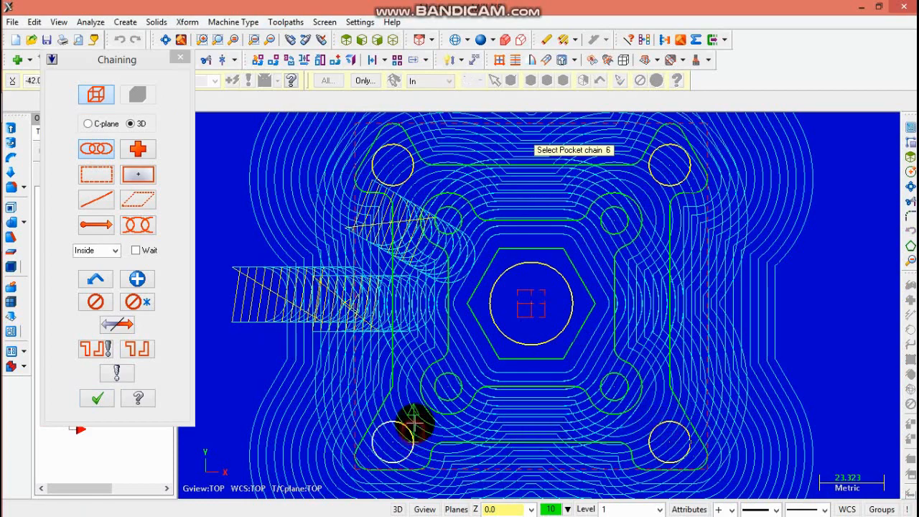
pyautogui.click(97, 401)
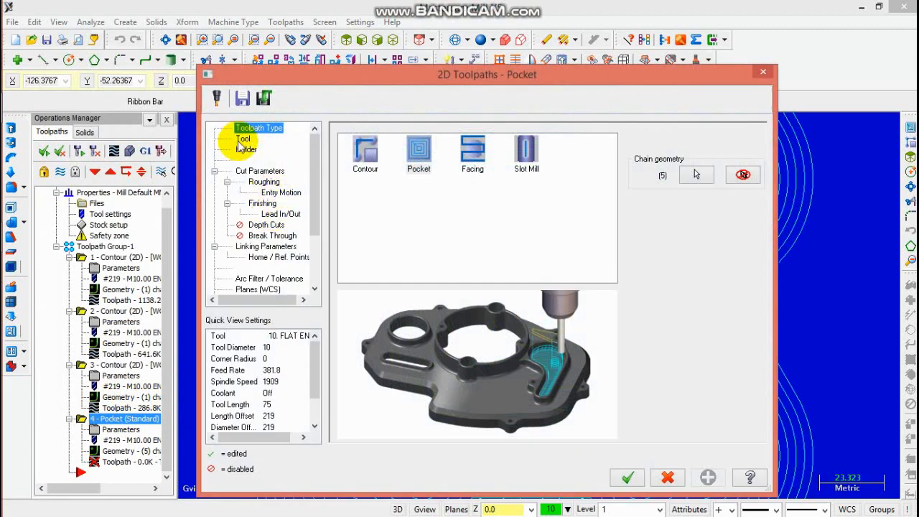
# - Enable depth cuts for the five-chain pocket with a max rough step of 1 mm, set its incremental depth to -15 mm, and accept
pyautogui.click(243, 139)
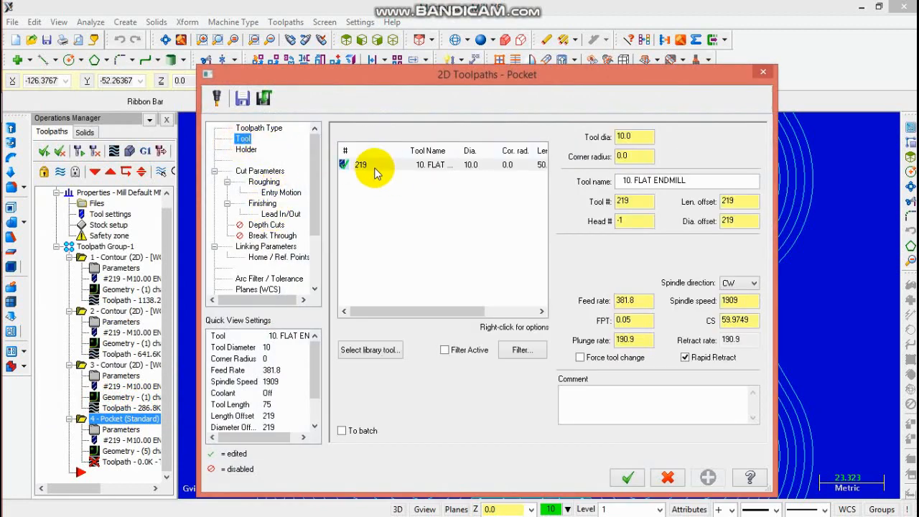
pyautogui.click(265, 227)
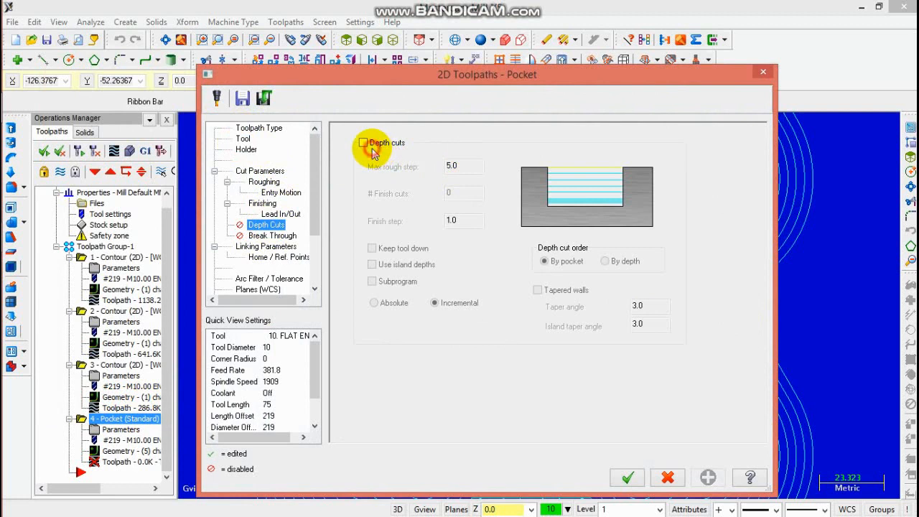
pyautogui.click(363, 143)
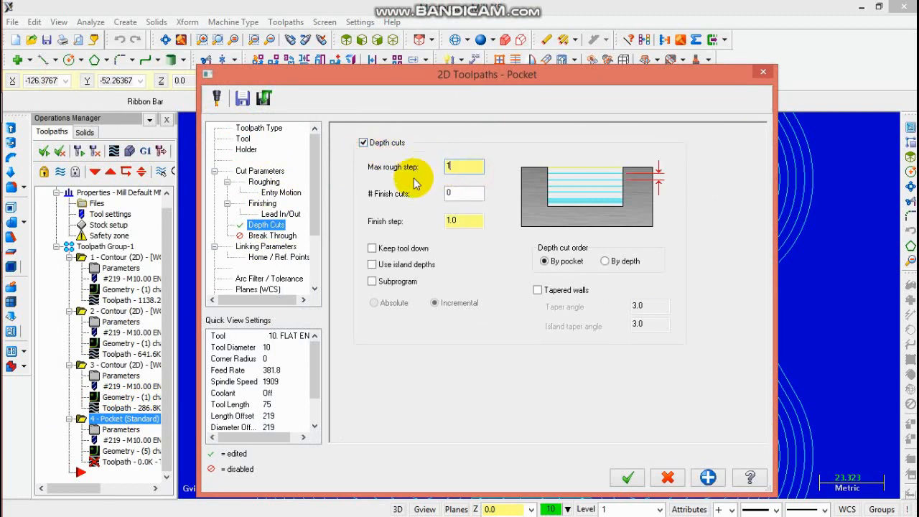
pyautogui.click(264, 246)
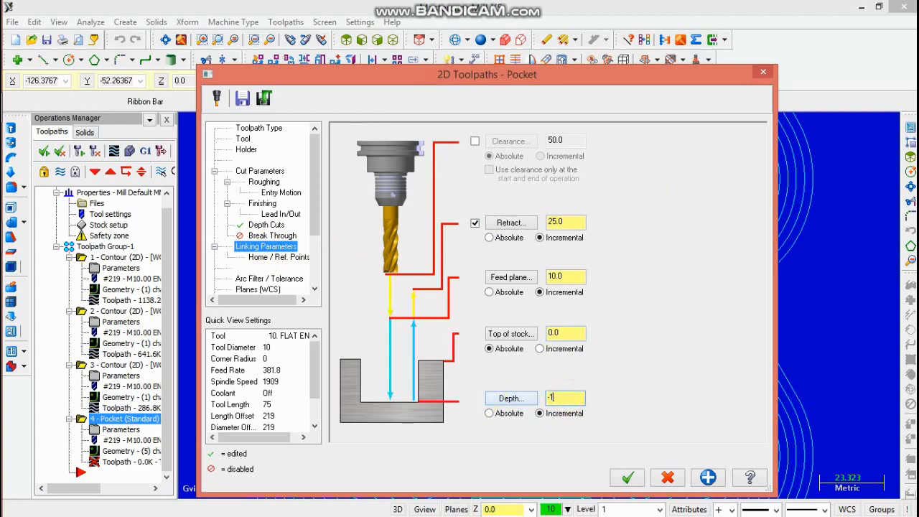
pyautogui.click(627, 479)
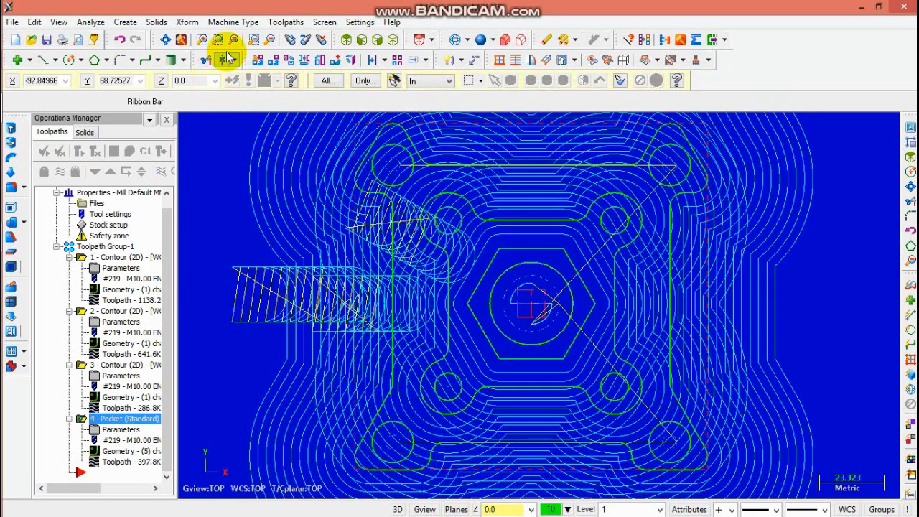
# - Create another pocket operation chained on the four small inner holes around the hexagon
pyautogui.click(286, 22)
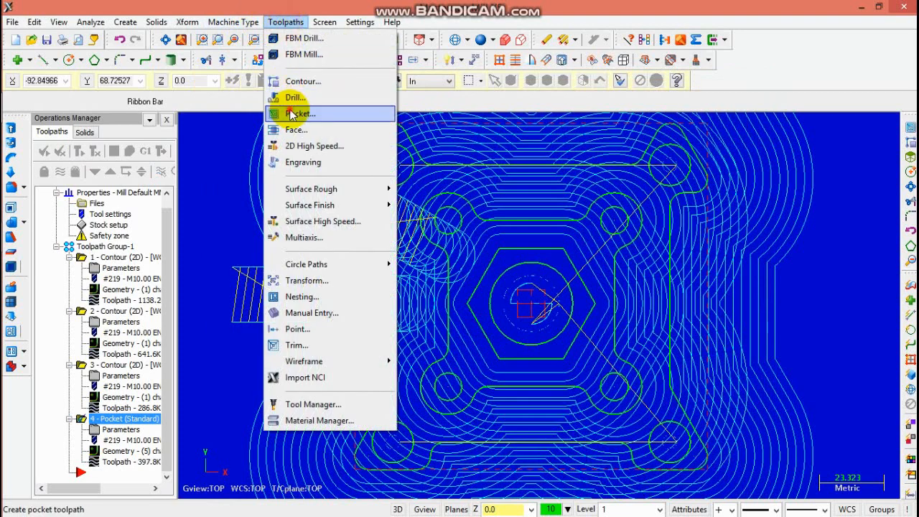
pyautogui.click(283, 113)
pyautogui.click(451, 225)
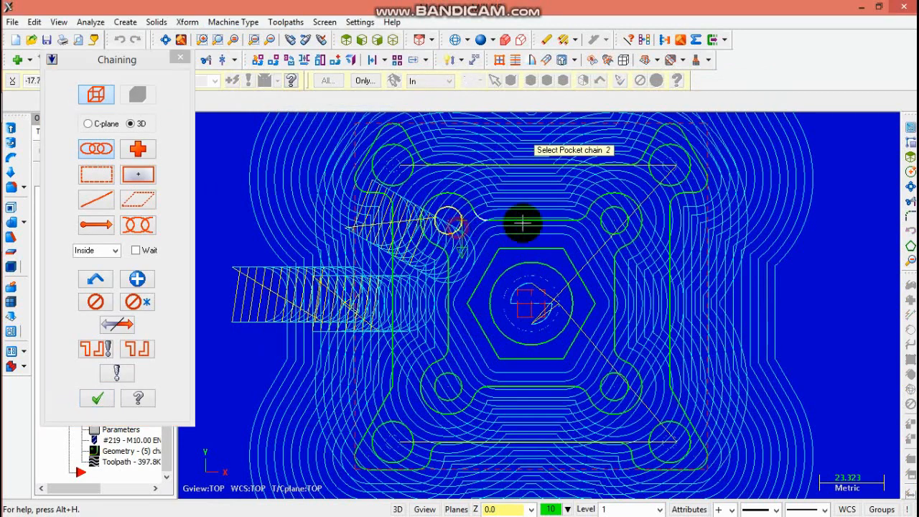
pyautogui.click(602, 216)
pyautogui.click(628, 375)
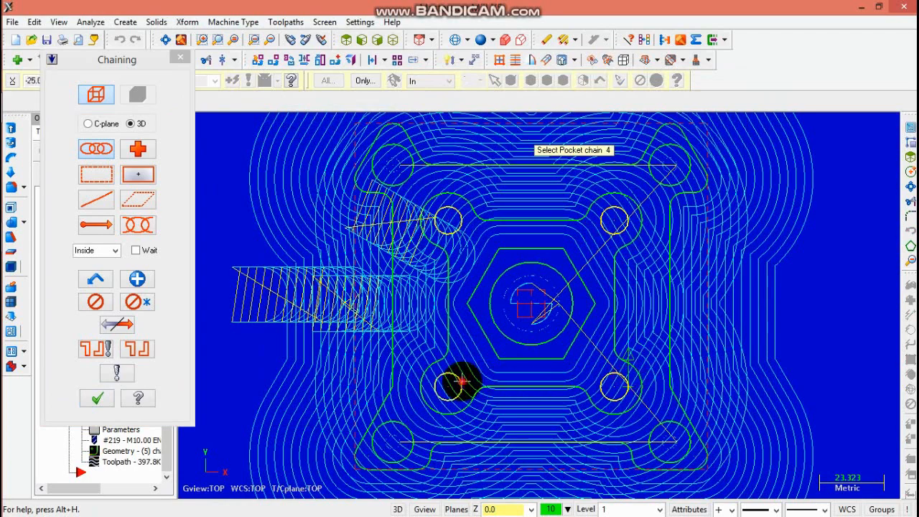
pyautogui.click(99, 399)
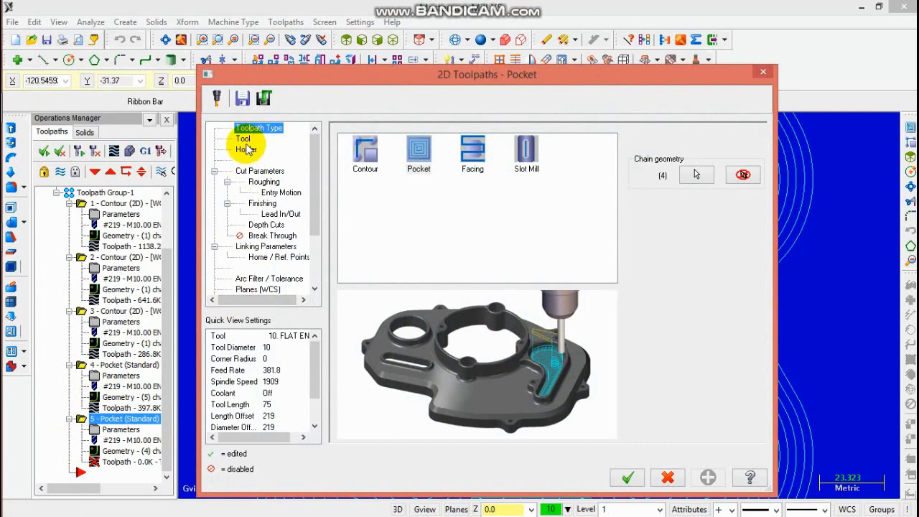
# - Assign the 5 mm flat endmill (tool 214) from the tool library to the small-hole pocket and accept its parameters
pyautogui.click(245, 139)
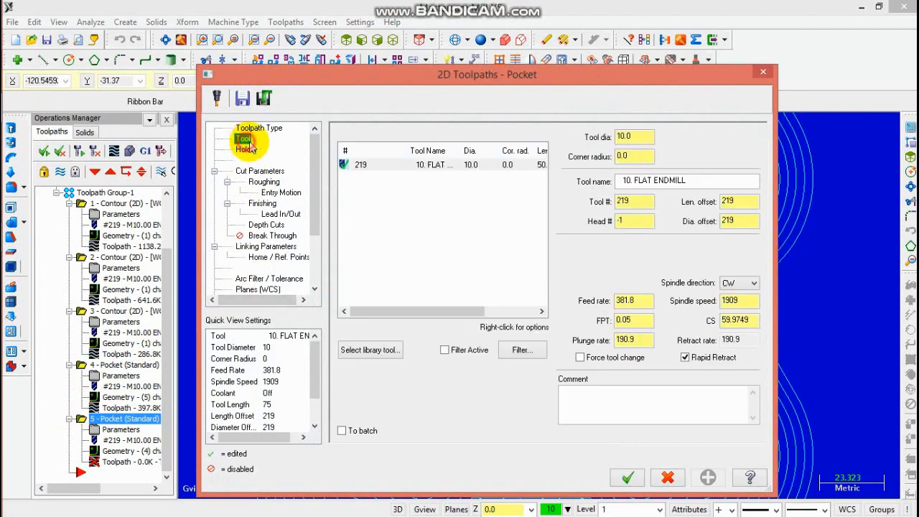
pyautogui.click(366, 351)
pyautogui.click(257, 260)
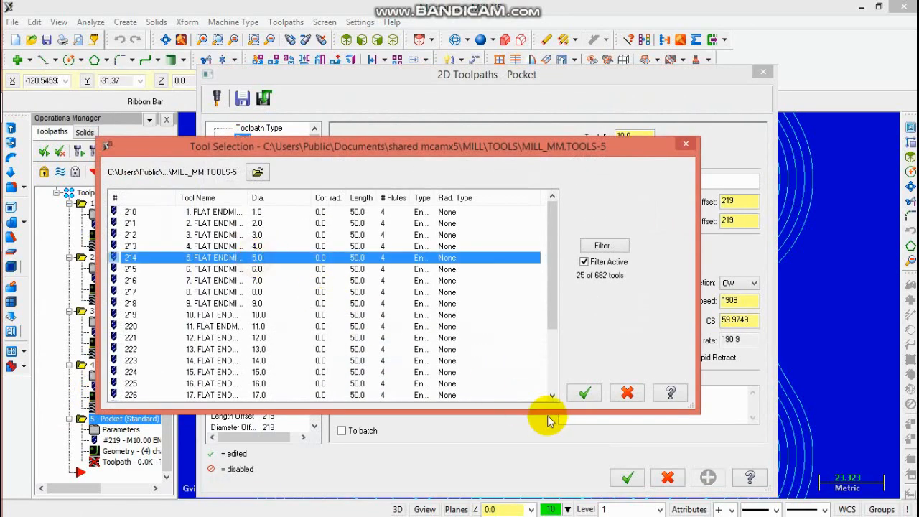
pyautogui.click(582, 395)
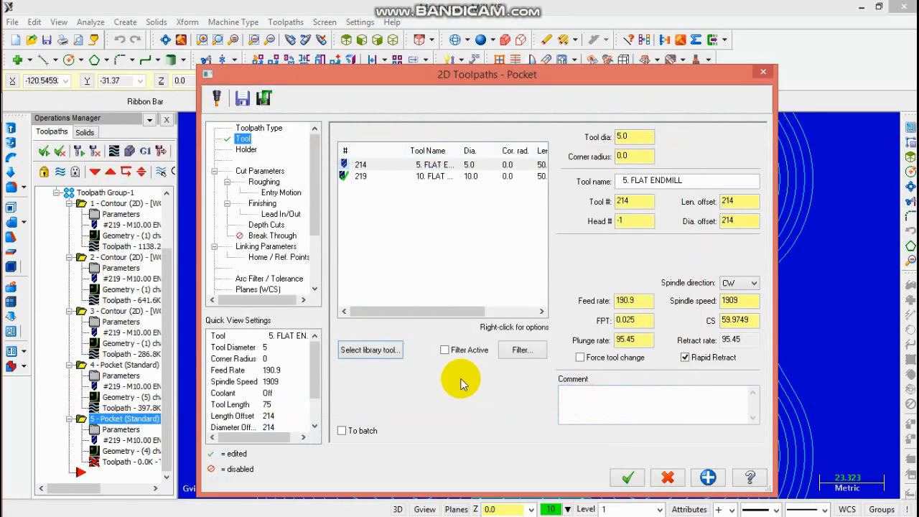
pyautogui.click(262, 247)
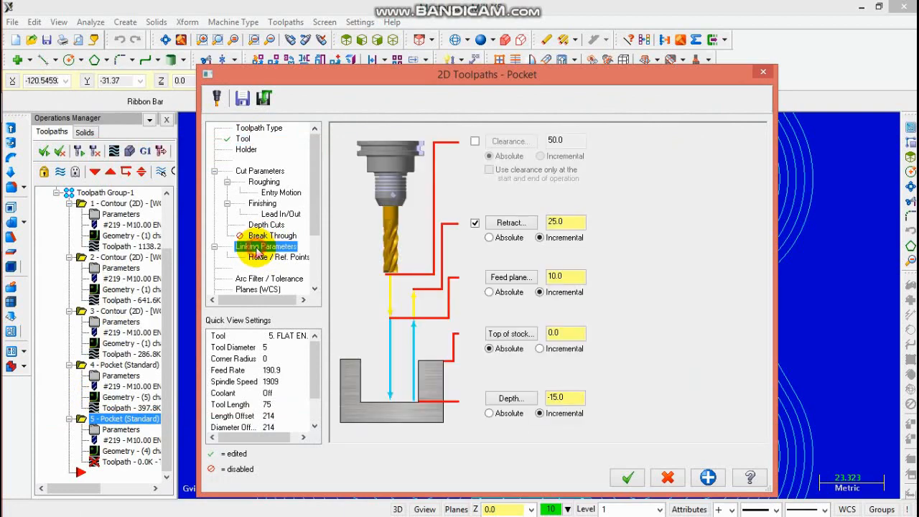
pyautogui.click(625, 478)
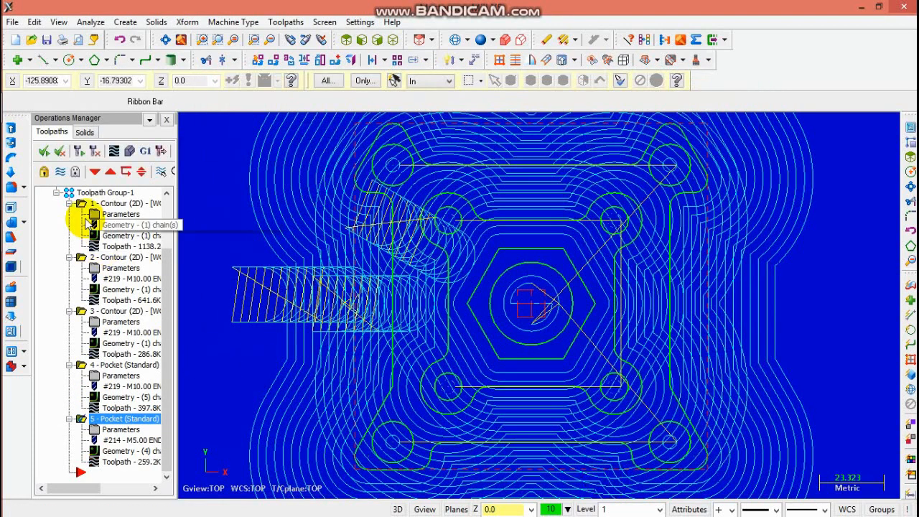
# - Verify the selected small-hole pocket operation on the stock, playing the simulation in a fitted isometric view
pyautogui.click(128, 154)
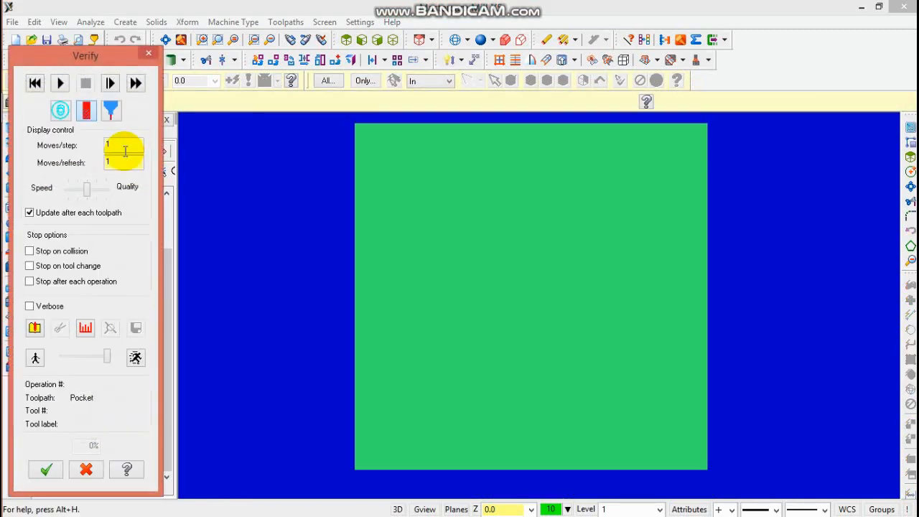
pyautogui.click(393, 41)
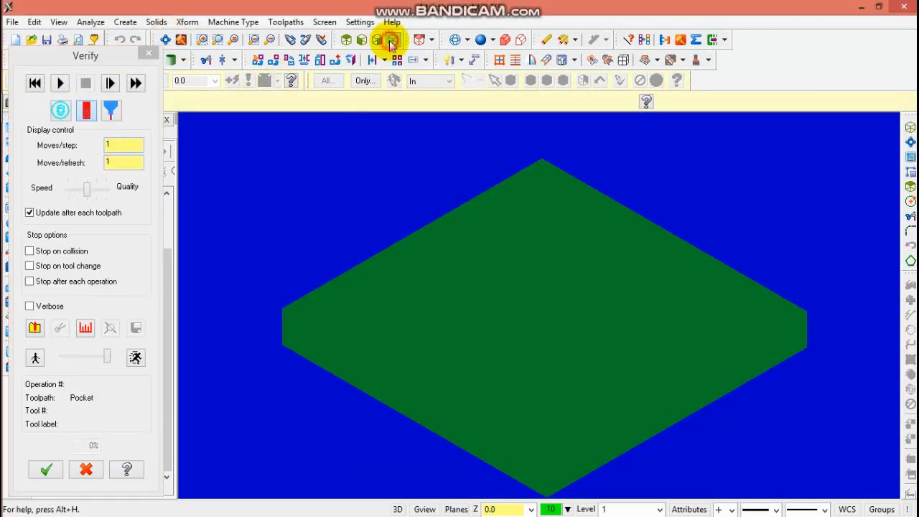
pyautogui.click(166, 39)
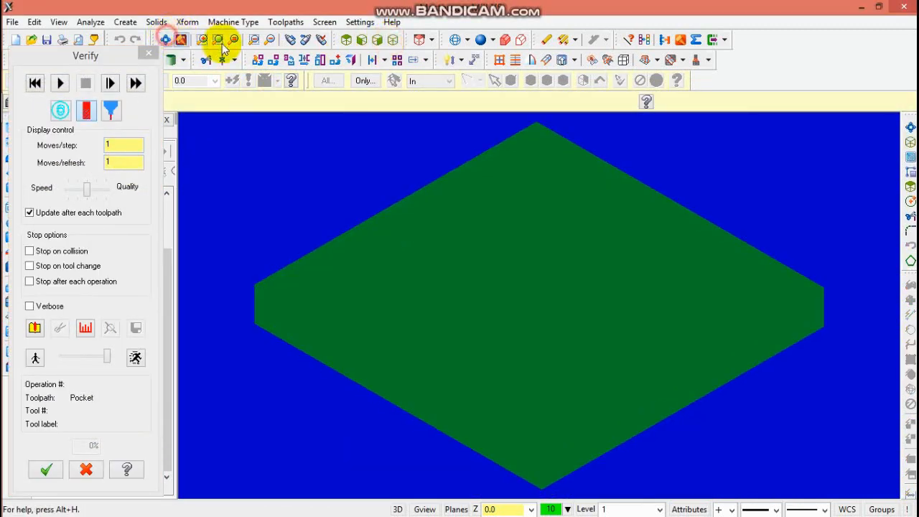
pyautogui.click(274, 41)
pyautogui.click(274, 41)
pyautogui.click(61, 83)
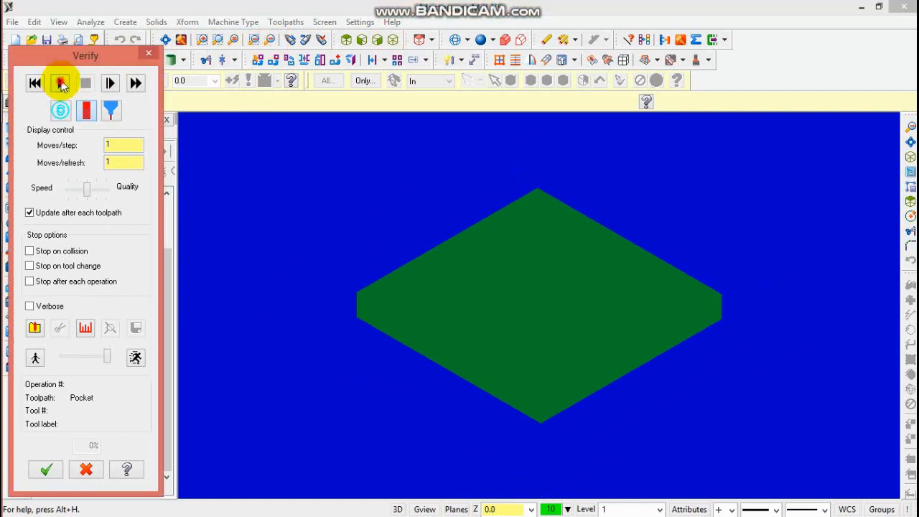